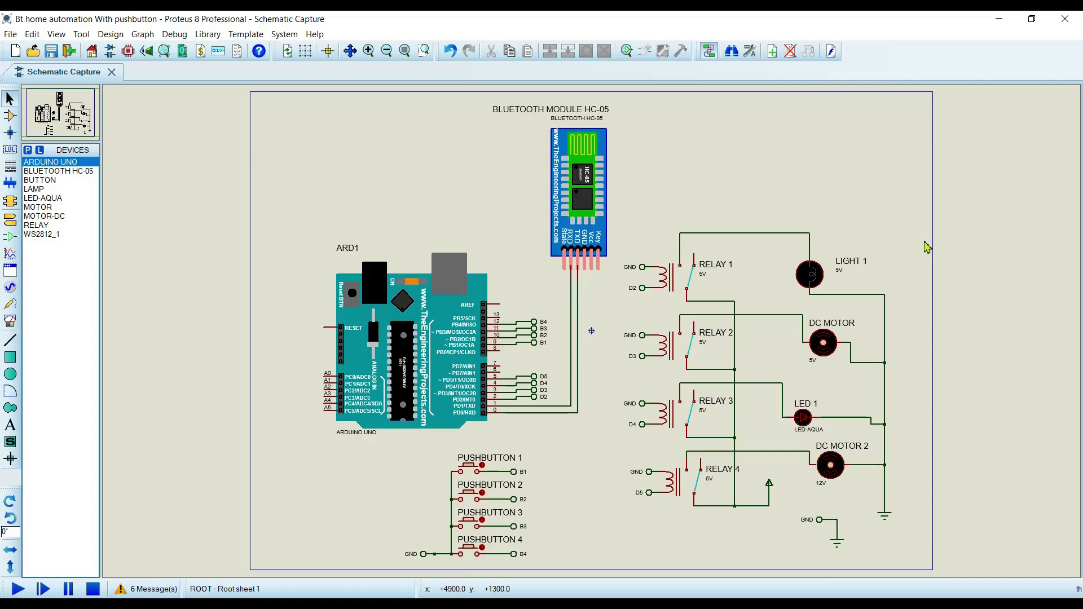
# - Fit the whole home-automation schematic sheet in view
pyautogui.scroll(3, 647, 290)
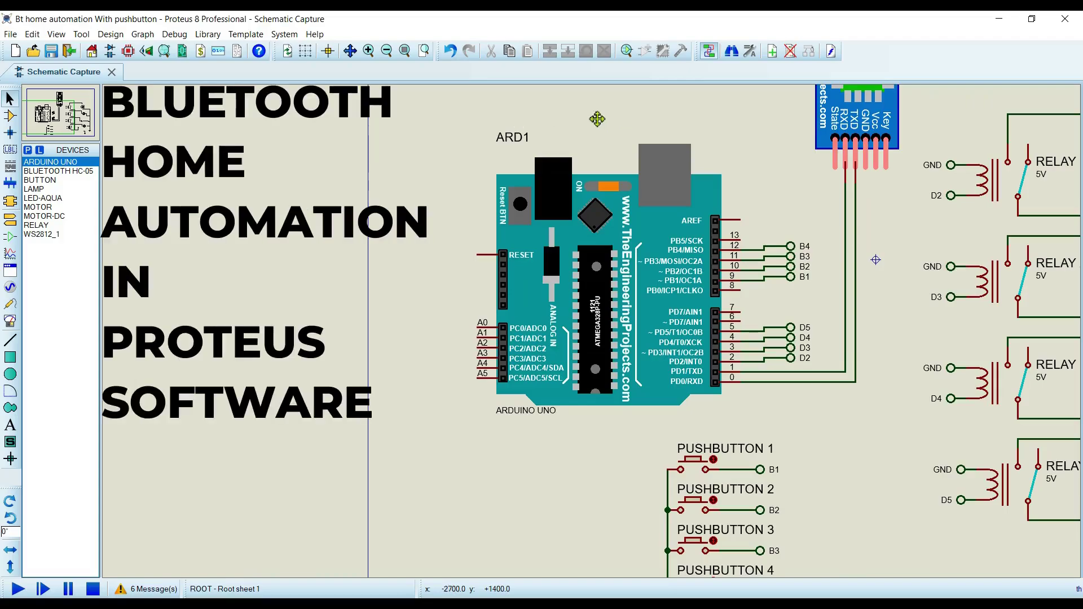
pyautogui.moveTo(597, 113); pyautogui.dragTo(316, 314)
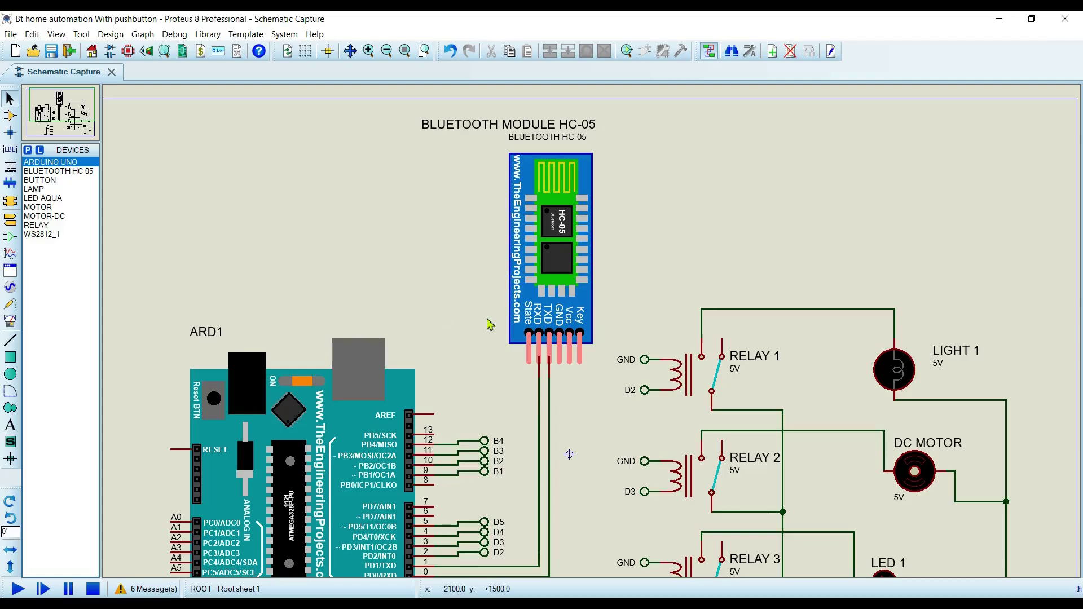
pyautogui.press('F6')
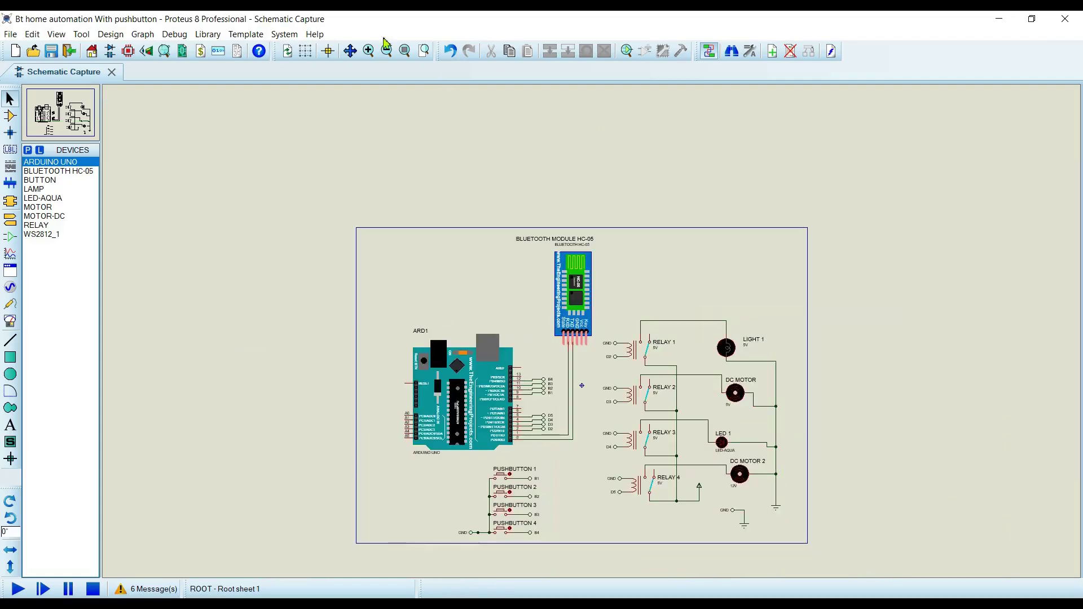
pyautogui.click(404, 50)
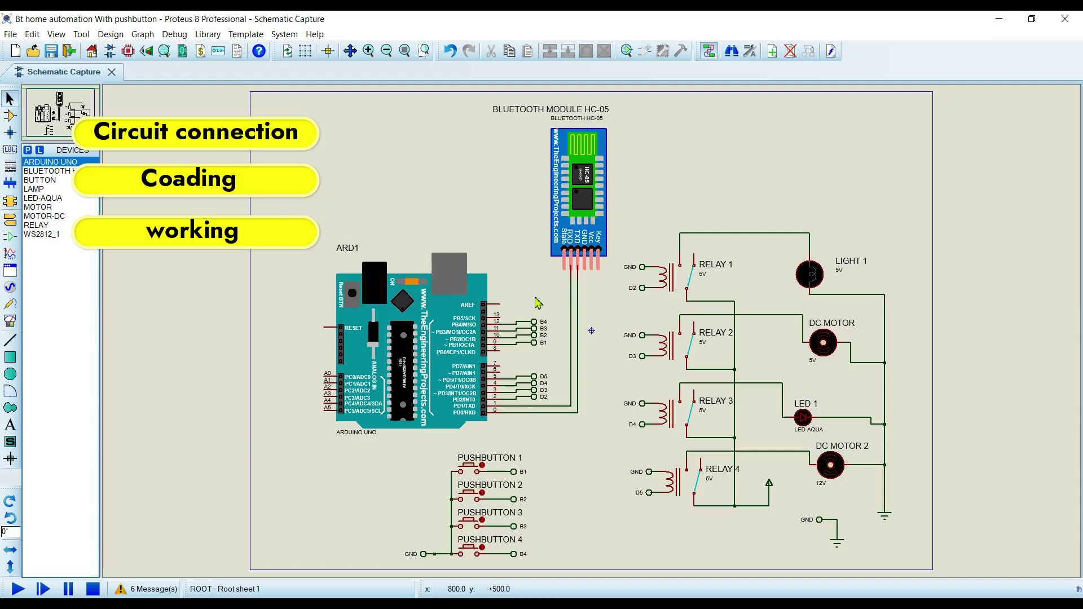
# - Highlight the ARD1 Arduino board and then the HC-05 Bluetooth module
pyautogui.click(425, 359)
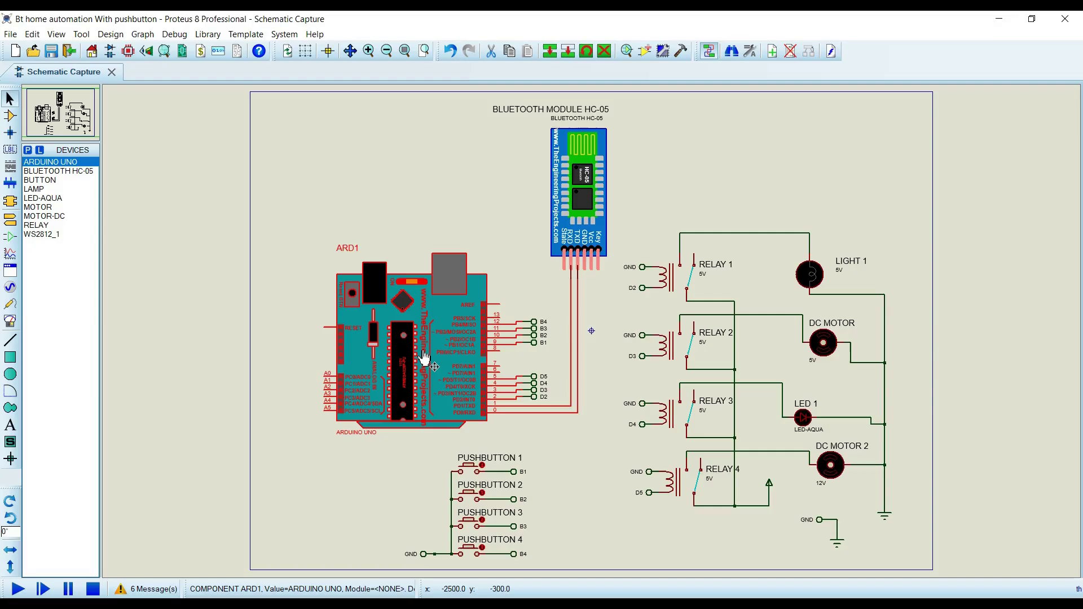
pyautogui.click(401, 223)
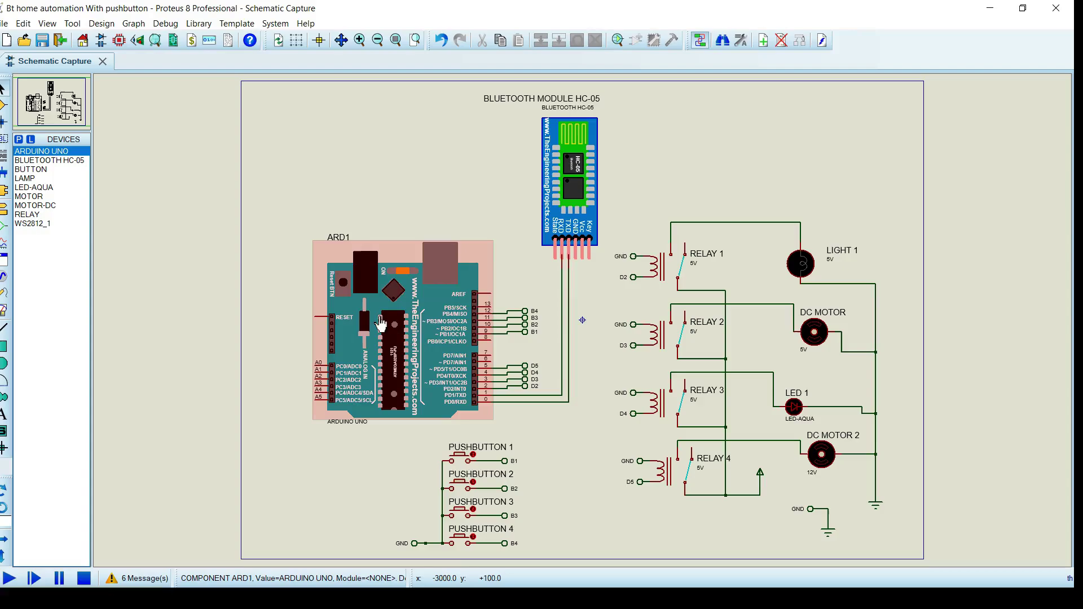
pyautogui.click(380, 324)
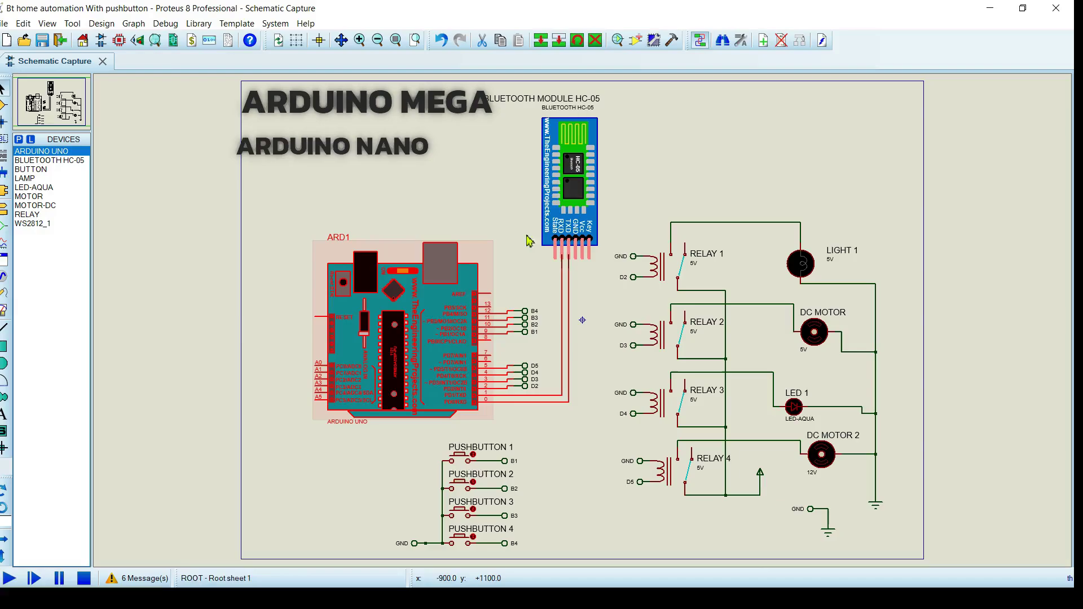
pyautogui.click(577, 162)
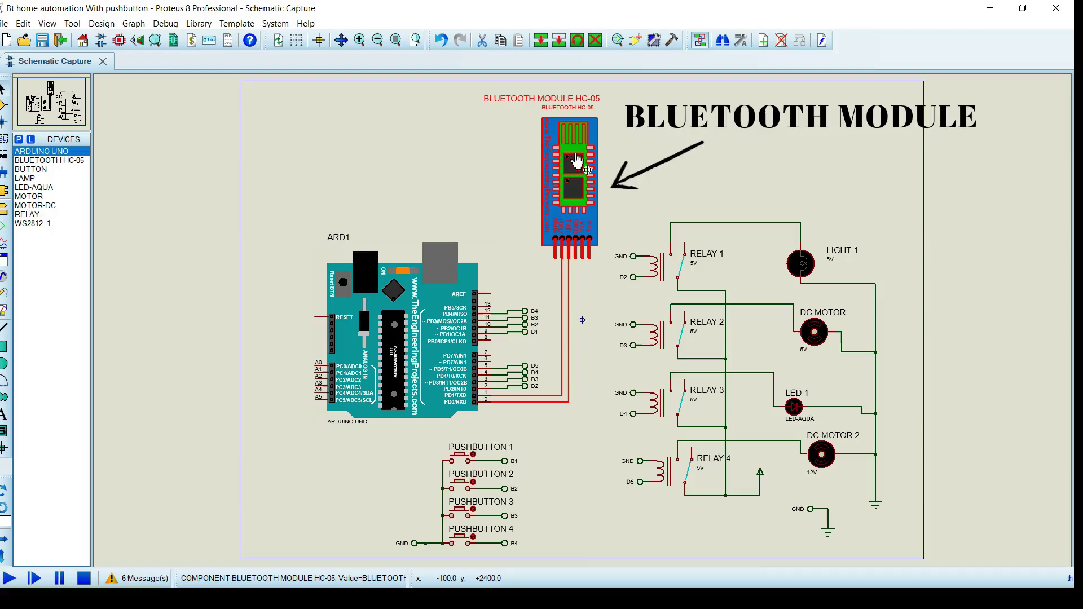
pyautogui.click(422, 442)
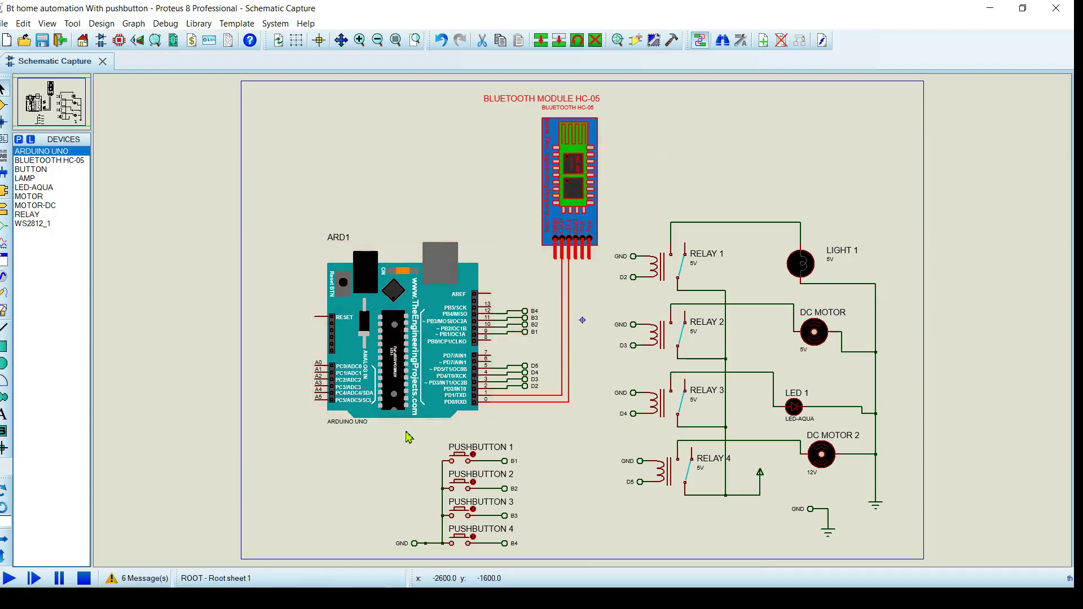
# - Box-select the four pushbuttons, then the four relays, then the lamp, motor and LED loads
pyautogui.moveTo(404, 433); pyautogui.dragTo(555, 558)
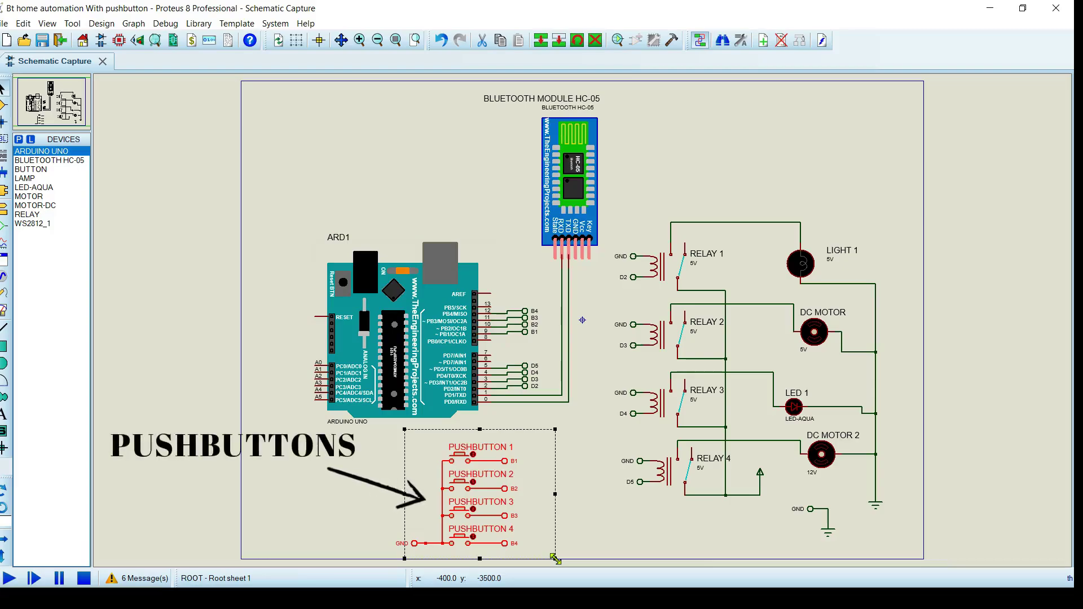
pyautogui.click(582, 547)
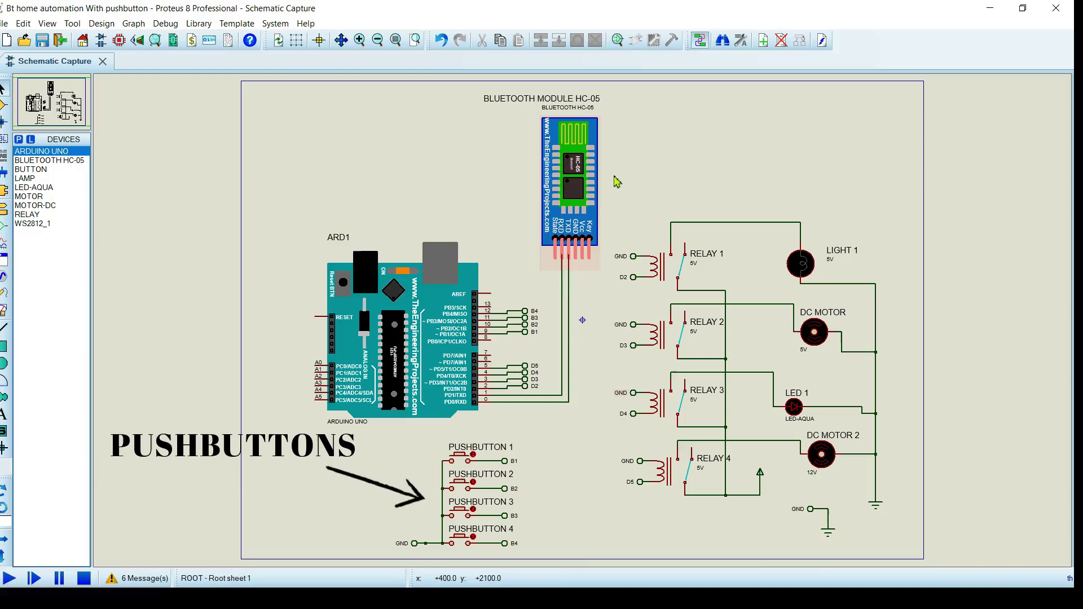
pyautogui.moveTo(609, 177); pyautogui.dragTo(739, 531)
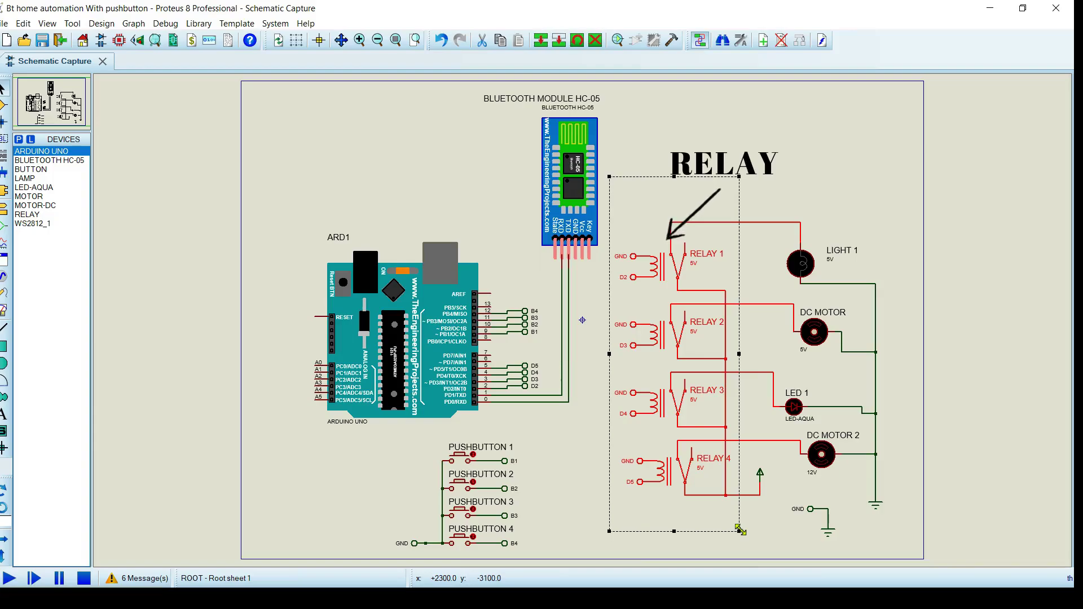
pyautogui.click(764, 185)
pyautogui.moveTo(767, 183); pyautogui.dragTo(890, 490)
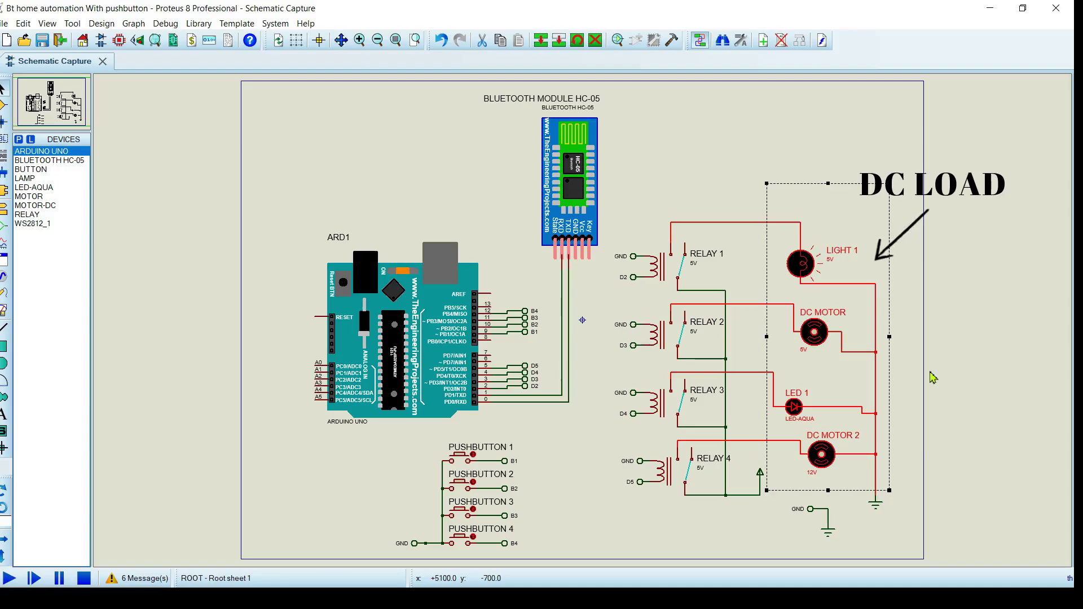
pyautogui.click(933, 377)
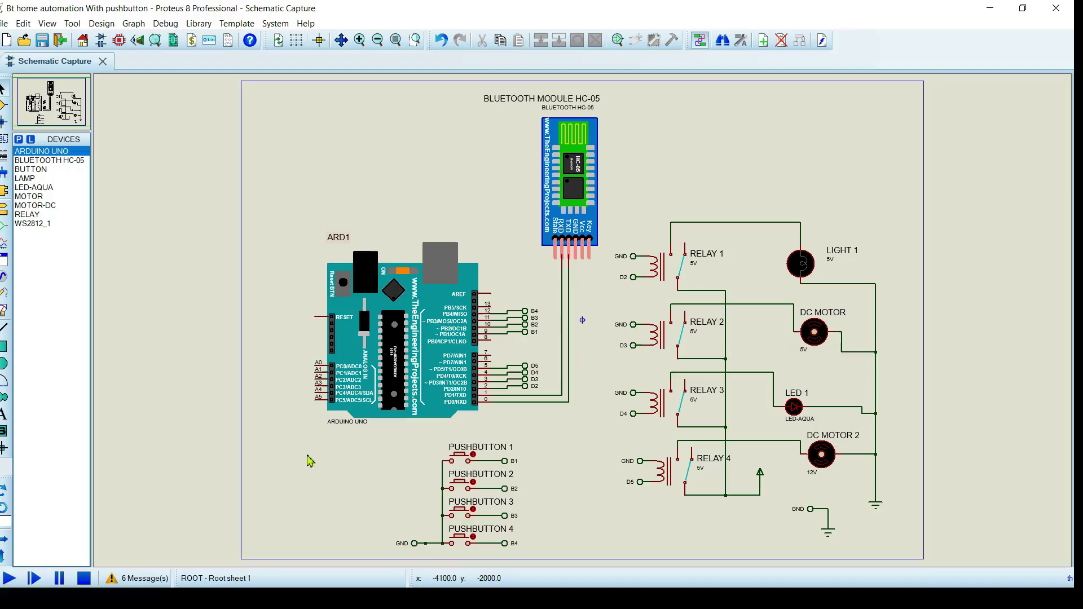
# - Zoom and pan to a close-up of the pushbuttons, RELAY 1 and LIGHT 1
pyautogui.moveTo(309, 462); pyautogui.dragTo(309, 415)
pyautogui.press('F6')
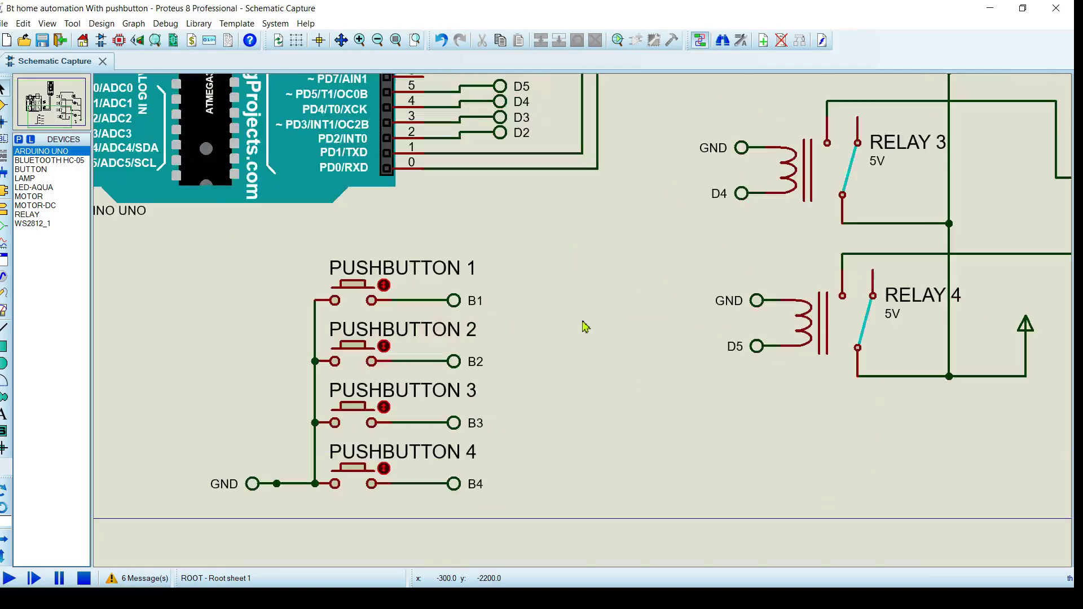
pyautogui.moveTo(526, 245); pyautogui.dragTo(533, 291)
pyautogui.press('F7')
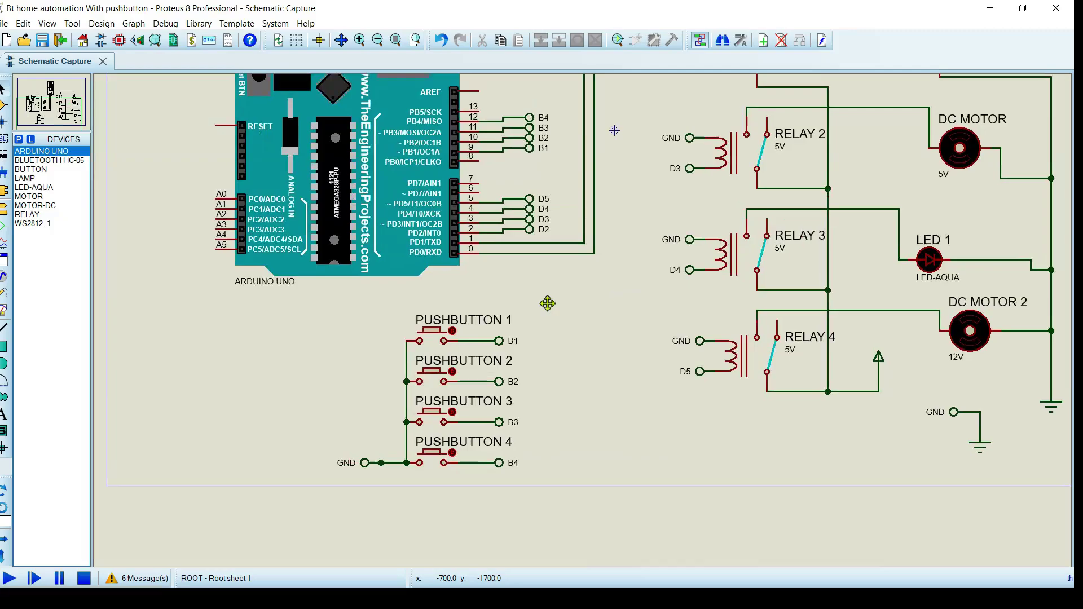
pyautogui.moveTo(545, 338); pyautogui.dragTo(547, 389)
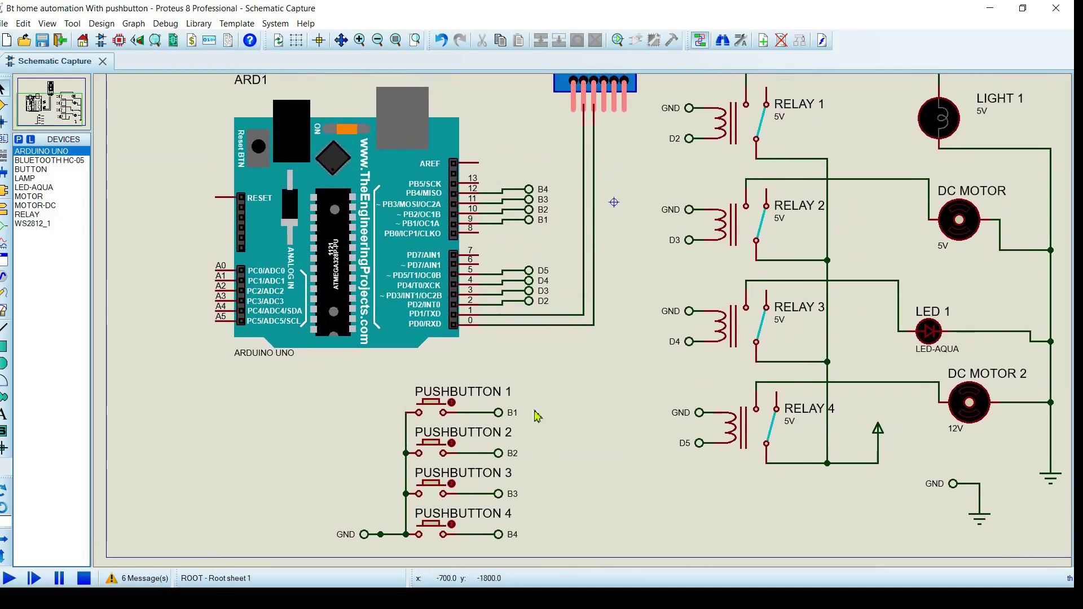
# - Select PUSHBUTTON 1 by itself
pyautogui.click(435, 406)
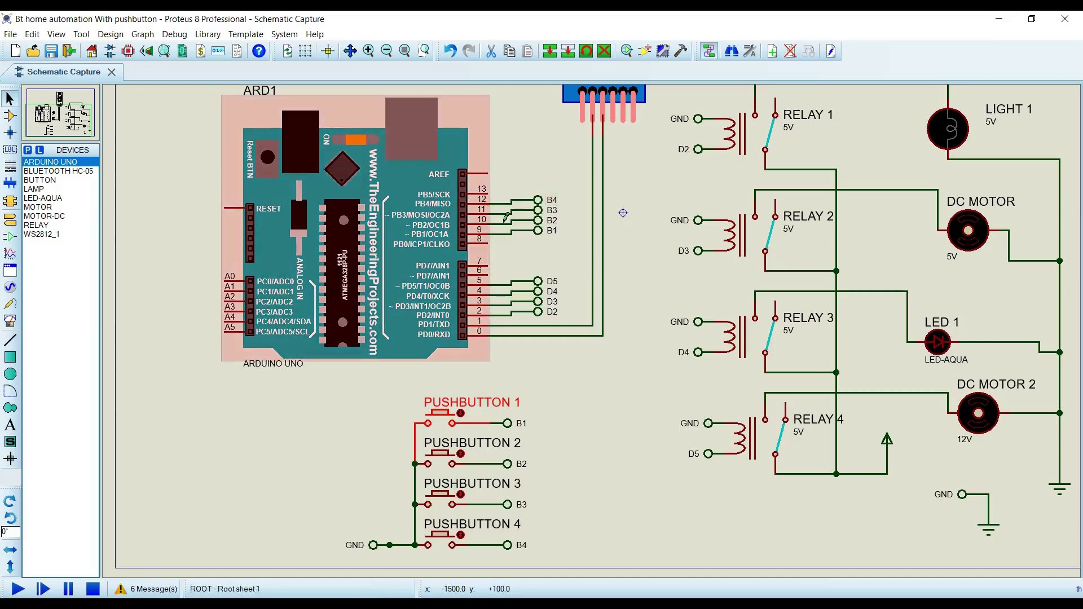
# - Pan and zoom out to show the circuit from the HC-05 module through the relays to the loads
pyautogui.moveTo(643, 151); pyautogui.dragTo(546, 237)
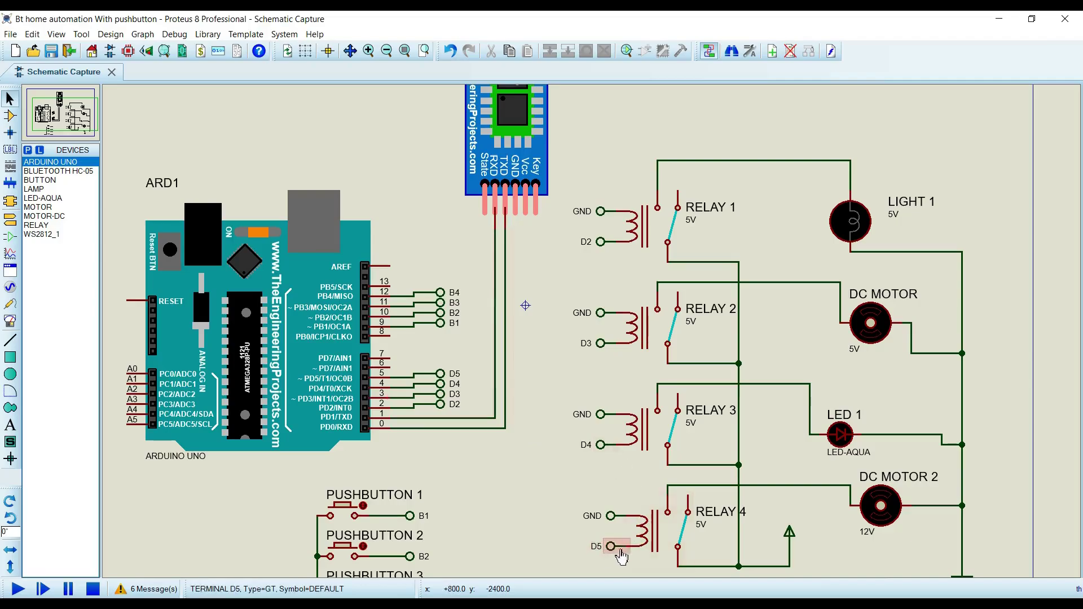
pyautogui.moveTo(570, 260); pyautogui.dragTo(380, 303)
pyautogui.scroll(-3, 581, 286)
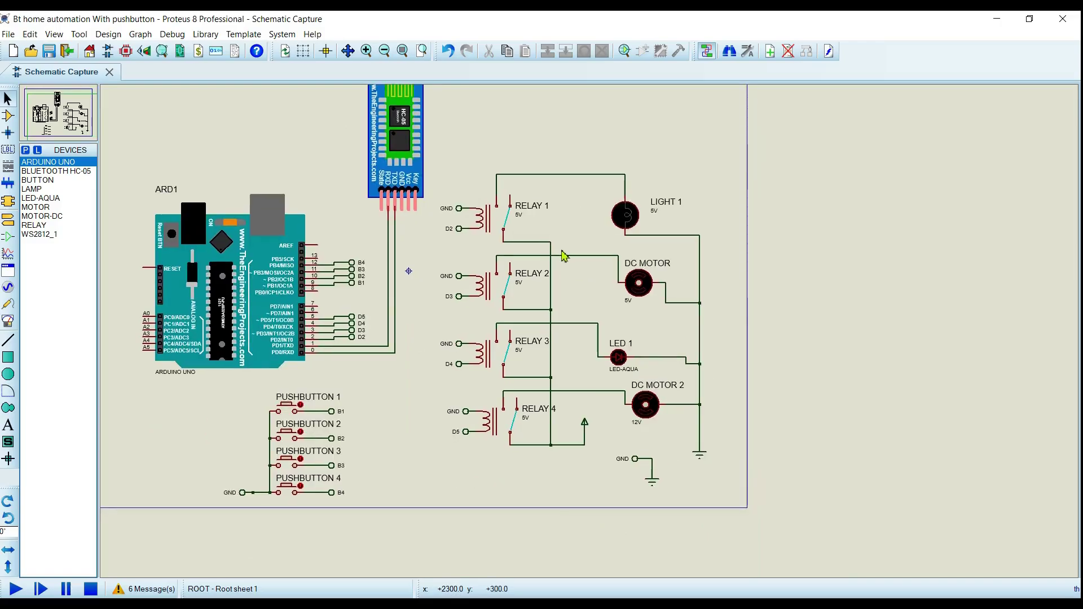
pyautogui.moveTo(563, 251); pyautogui.dragTo(588, 336)
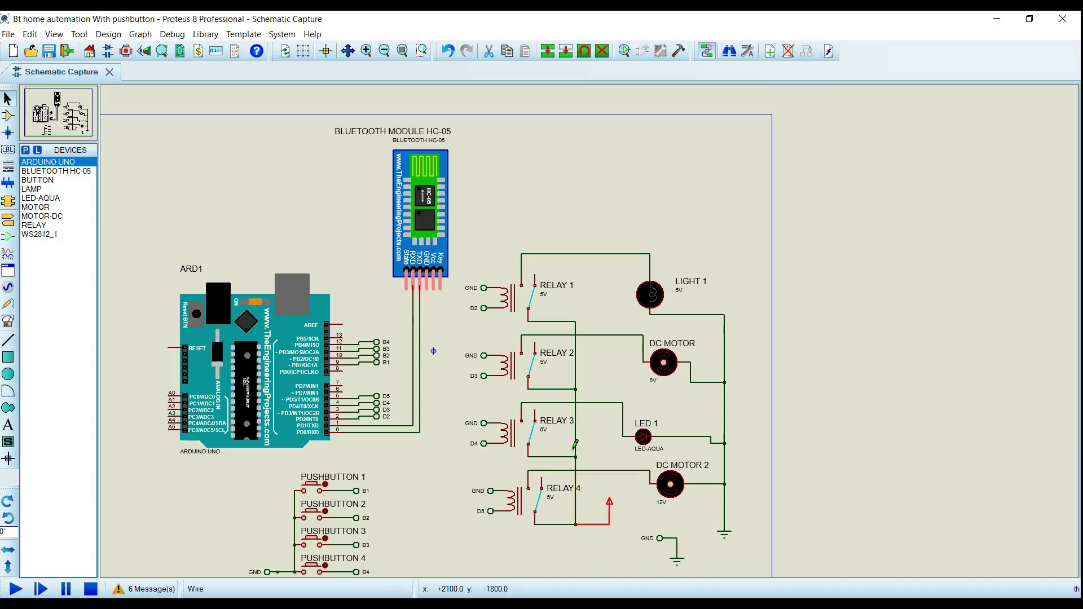
# - Inspect the relays and loads up close, select the right-hand ground symbol, then fit the entire sheet
pyautogui.scroll(1, 536, 327)
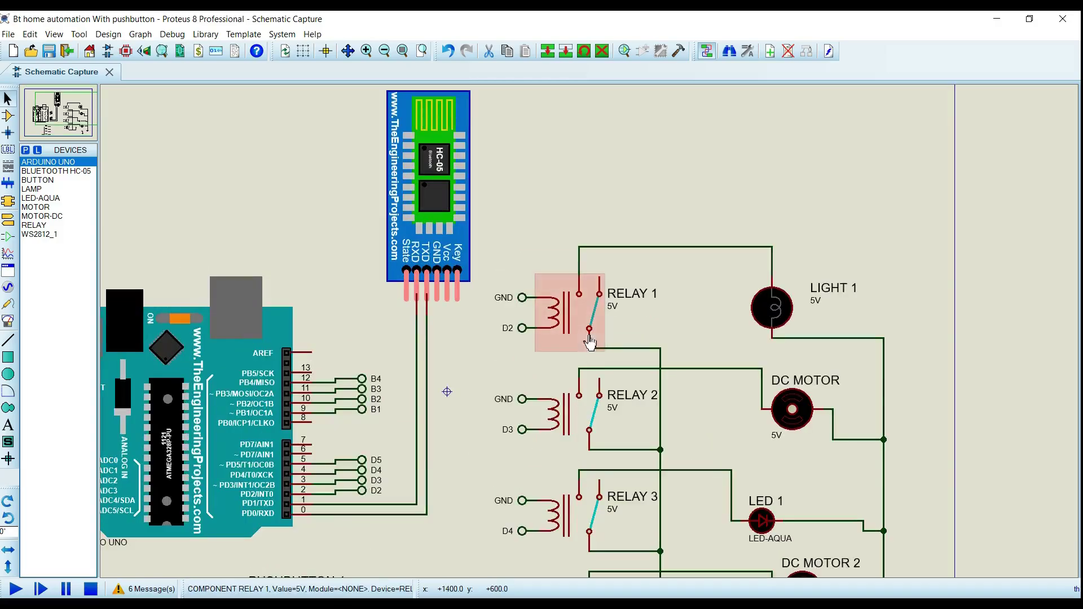
pyautogui.press('F5')
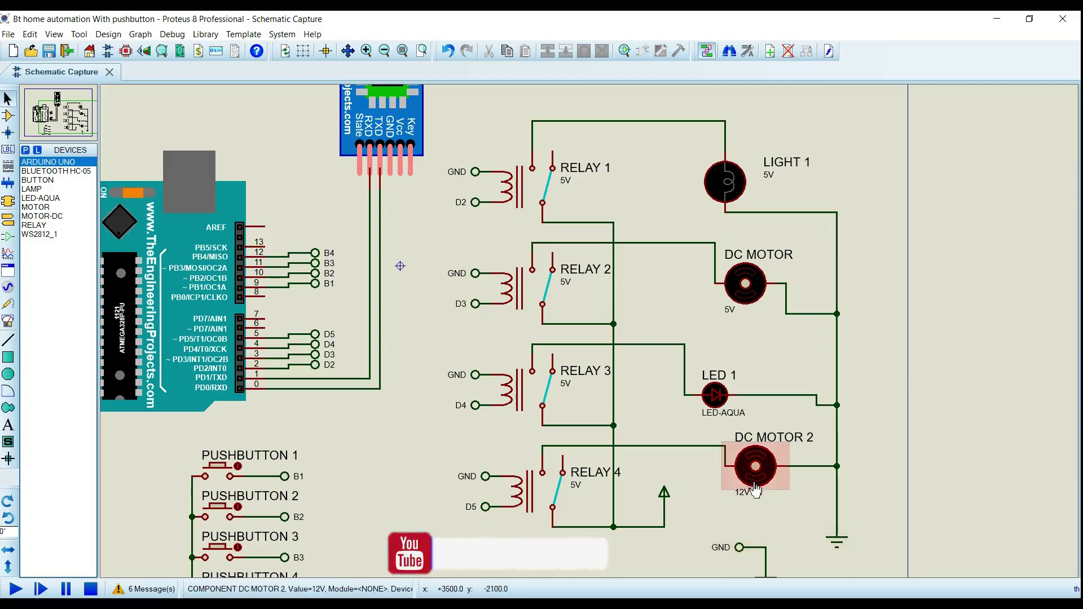
pyautogui.scroll(-2, 756, 466)
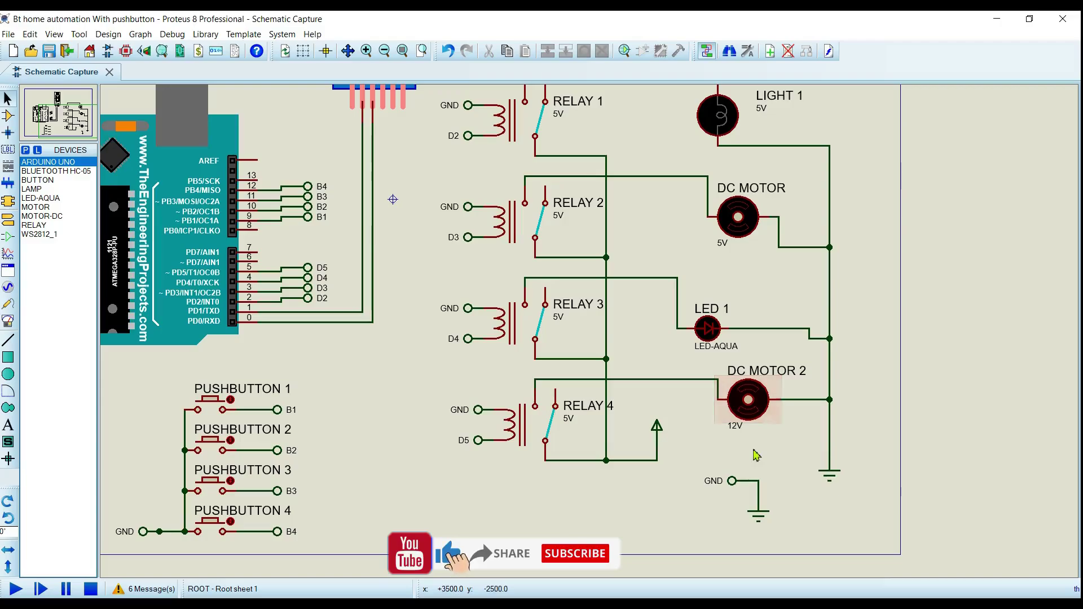
pyautogui.click(830, 473)
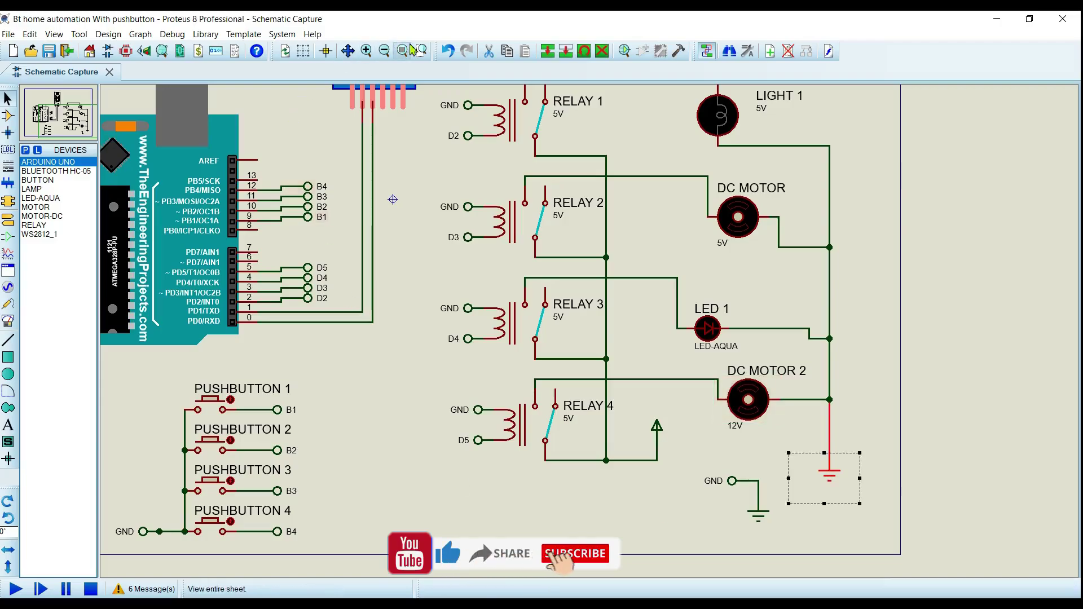
pyautogui.click(403, 51)
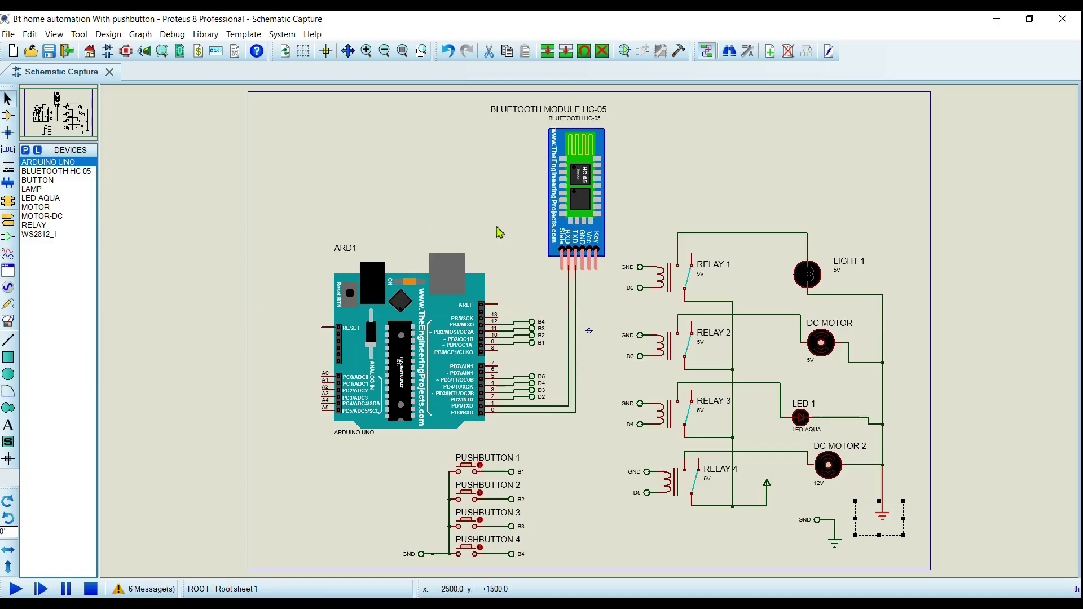
# - Pan around the Arduino, HC-05 and relay wiring, then fit the entire sheet in view
pyautogui.scroll(2, 501, 235)
pyautogui.moveTo(591, 404); pyautogui.dragTo(586, 265)
pyautogui.scroll(-3, 584, 237)
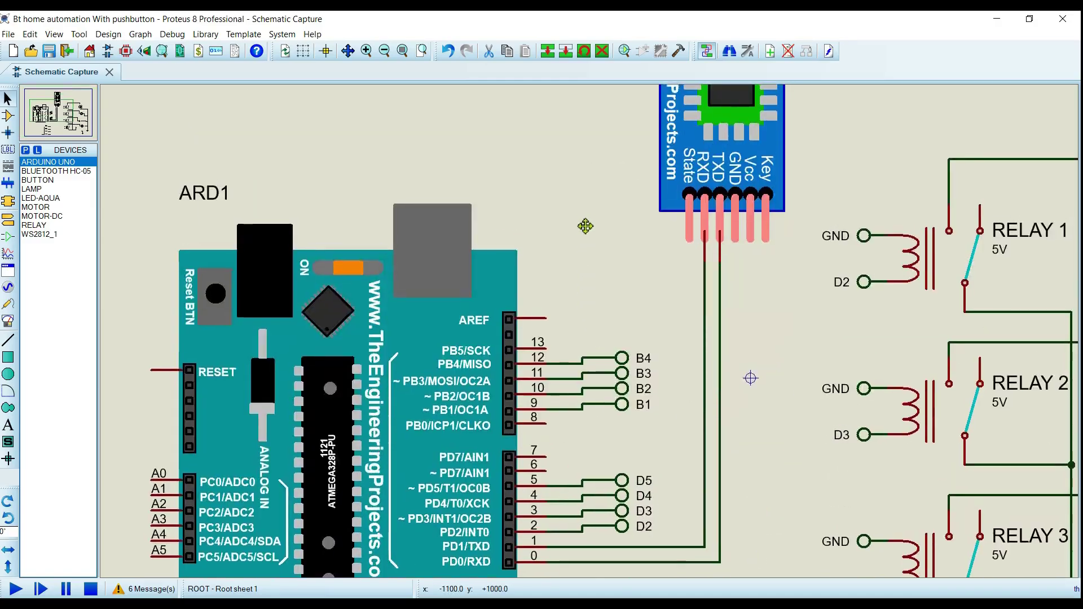
pyautogui.scroll(2, 585, 316)
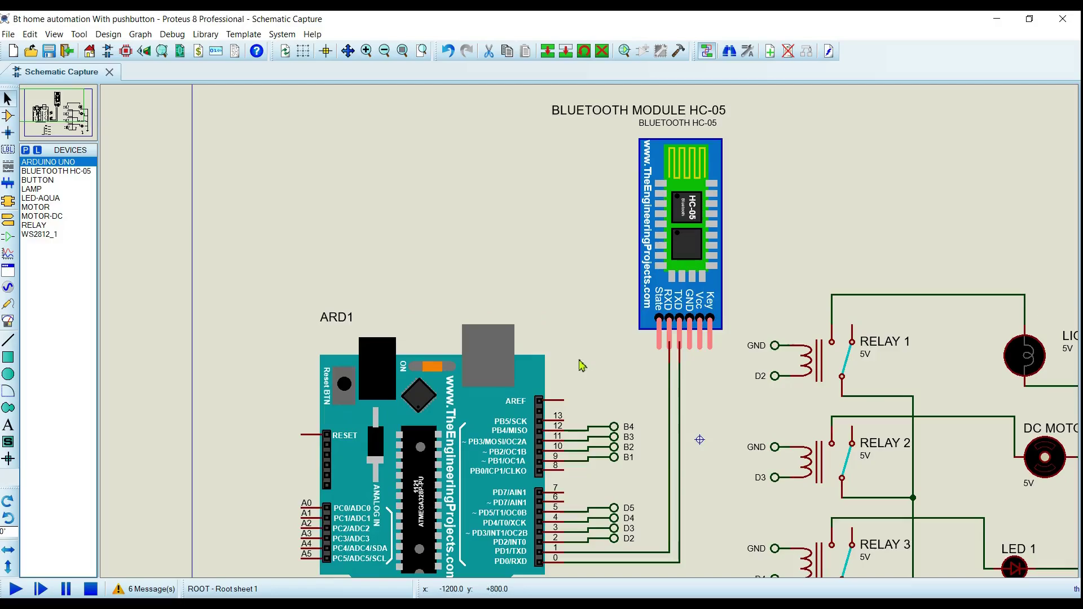
pyautogui.moveTo(573, 312); pyautogui.dragTo(566, 292)
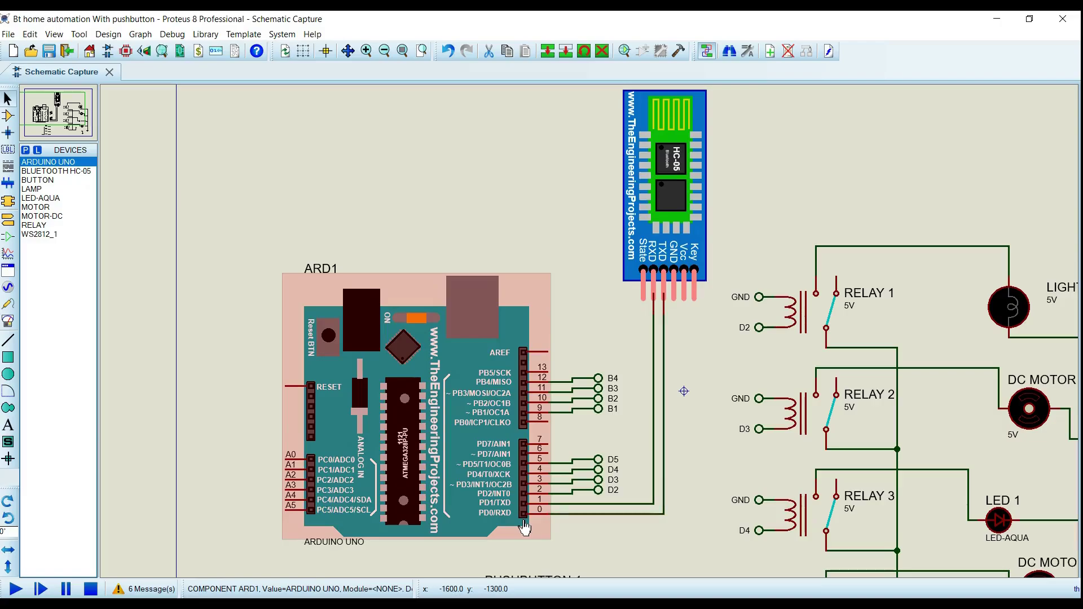
pyautogui.moveTo(705, 334); pyautogui.dragTo(702, 346)
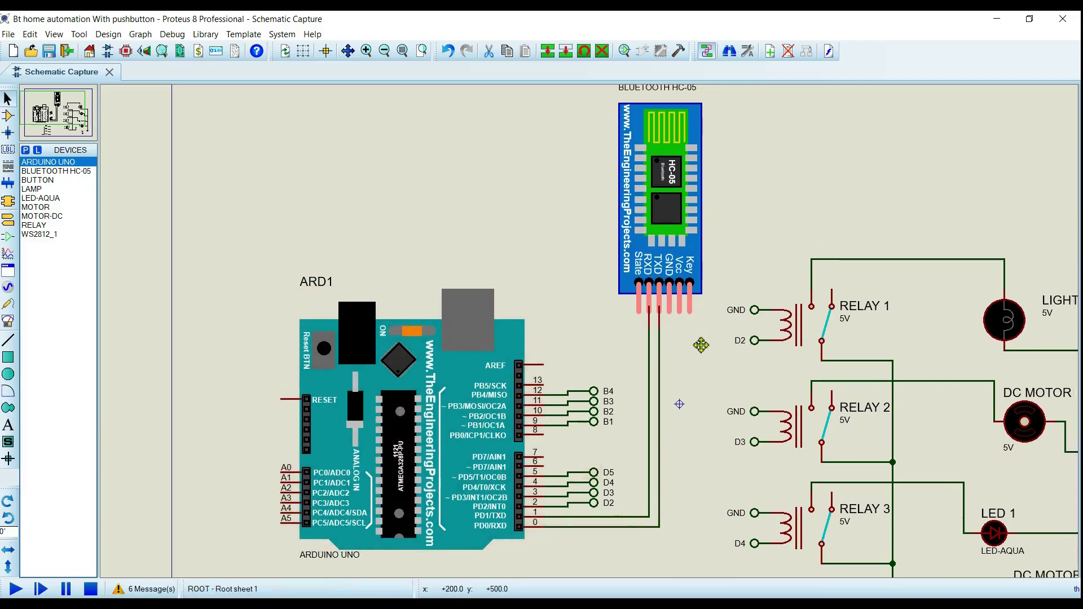
pyautogui.scroll(-3, 701, 345)
pyautogui.scroll(3, 590, 335)
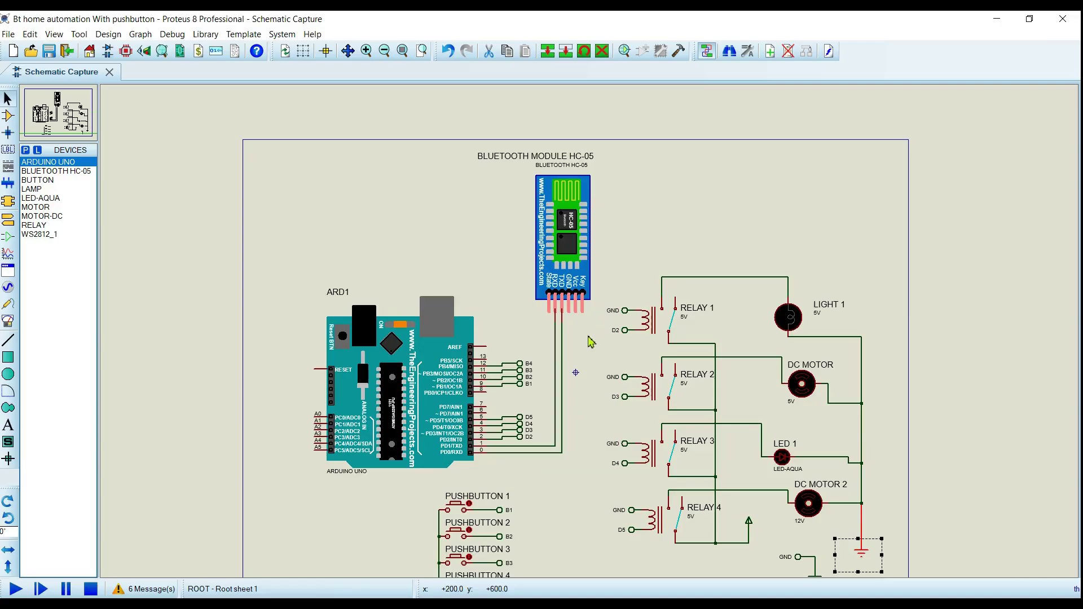
pyautogui.click(407, 51)
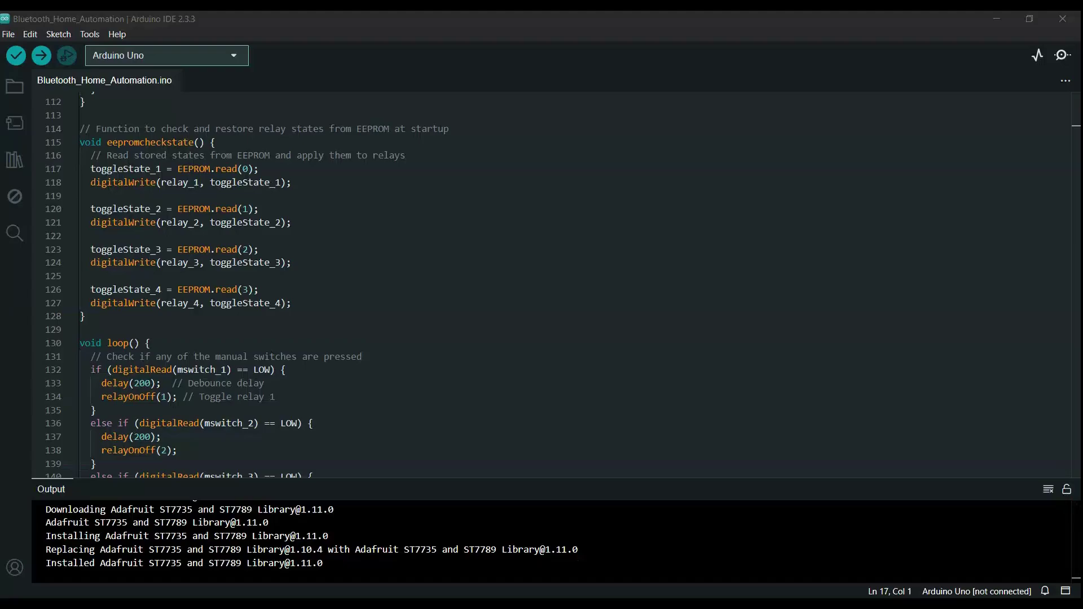
pyautogui.click(440, 343)
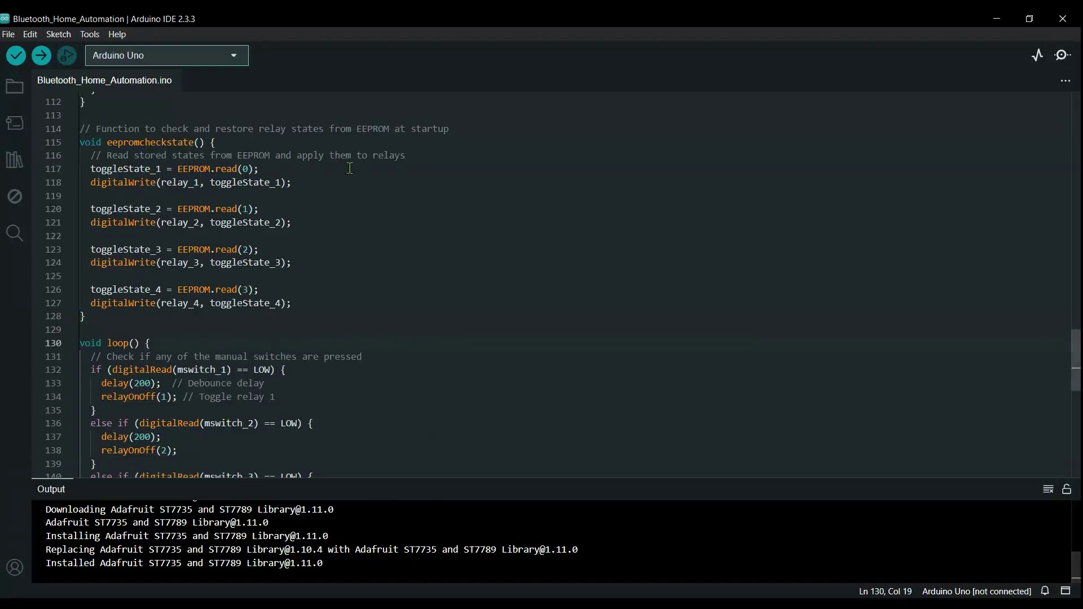
pyautogui.scroll(1, 351, 164)
pyautogui.moveTo(1078, 364); pyautogui.dragTo(1077, 133)
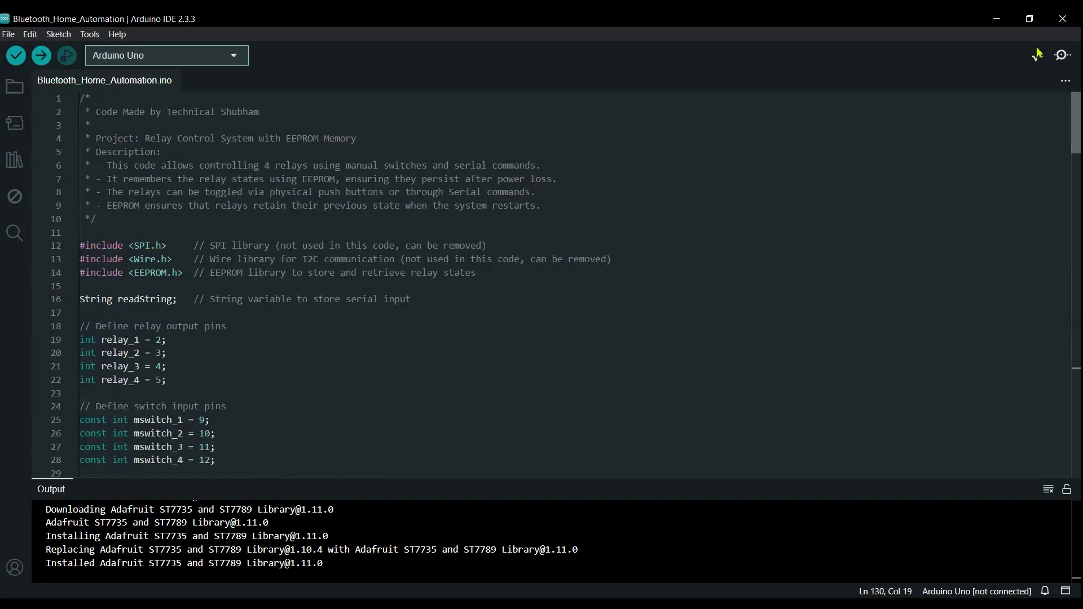
pyautogui.click(631, 259)
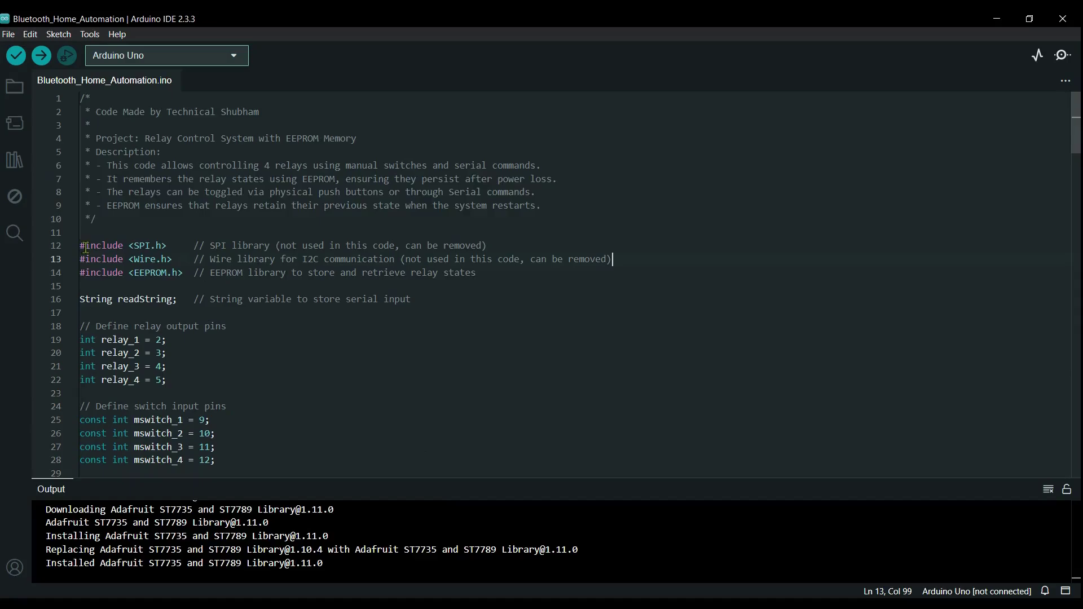
pyautogui.moveTo(81, 250); pyautogui.dragTo(574, 280)
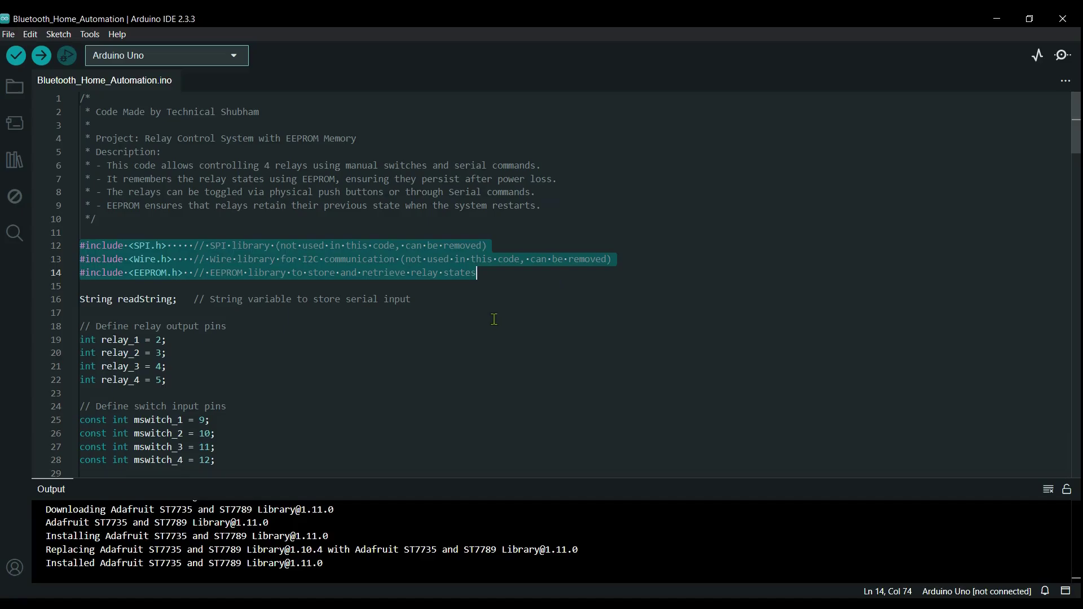
pyautogui.click(80, 313)
pyautogui.scroll(-1, 81, 312)
pyautogui.moveTo(84, 282); pyautogui.dragTo(183, 339)
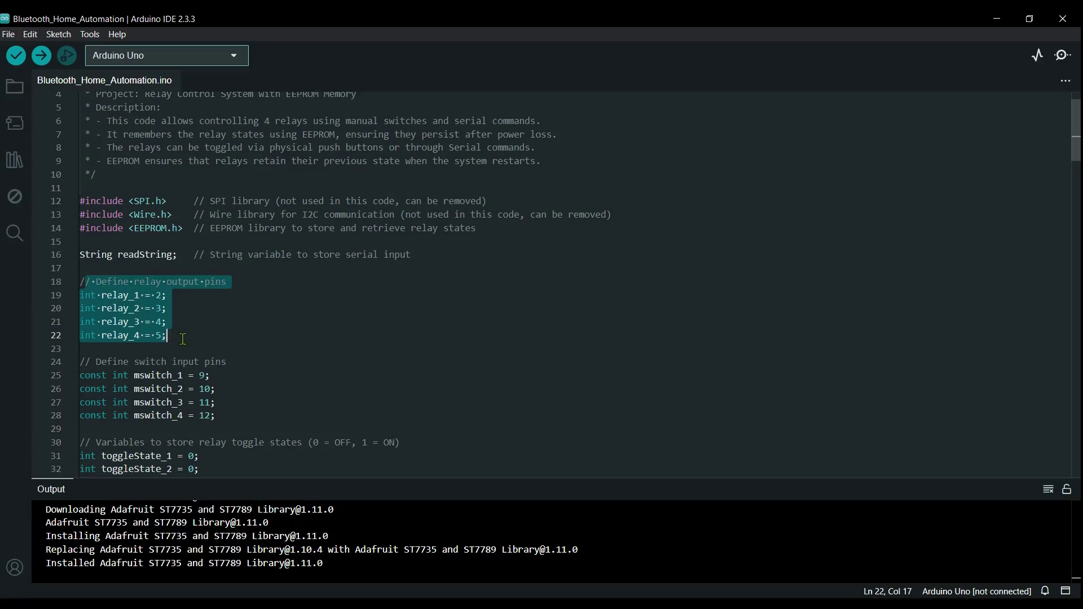
pyautogui.click(183, 339)
pyautogui.scroll(-1, 182, 332)
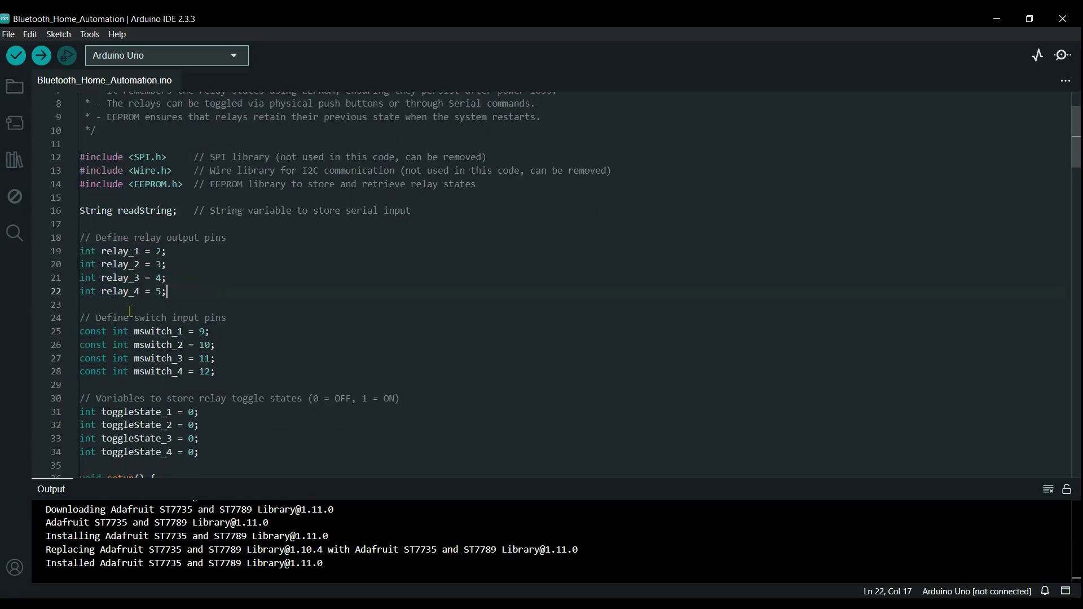
pyautogui.moveTo(82, 318); pyautogui.dragTo(229, 375)
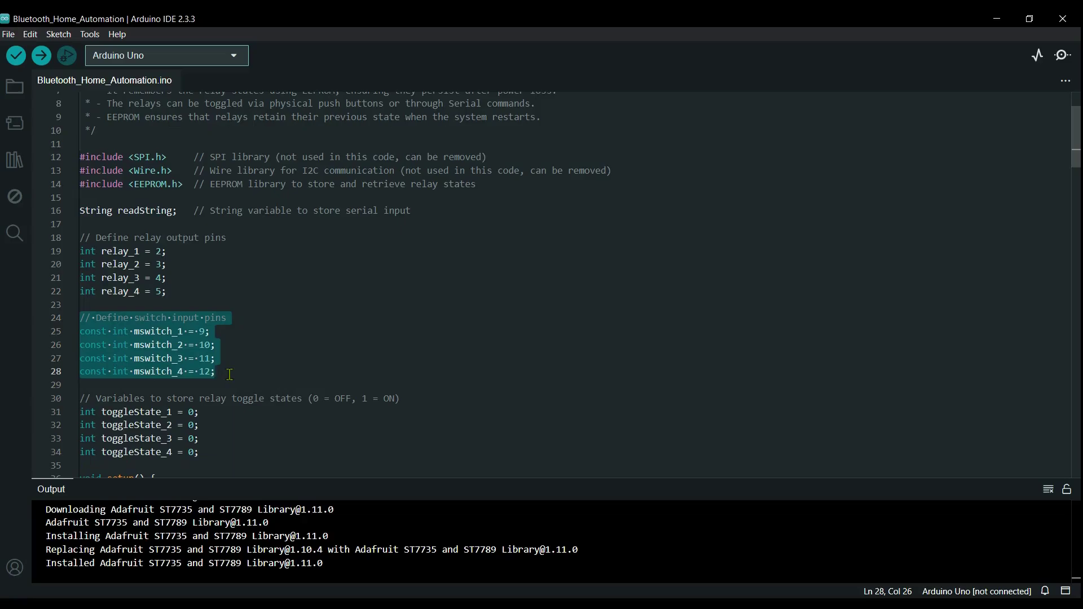
pyautogui.click(229, 374)
pyautogui.scroll(-2, 240, 353)
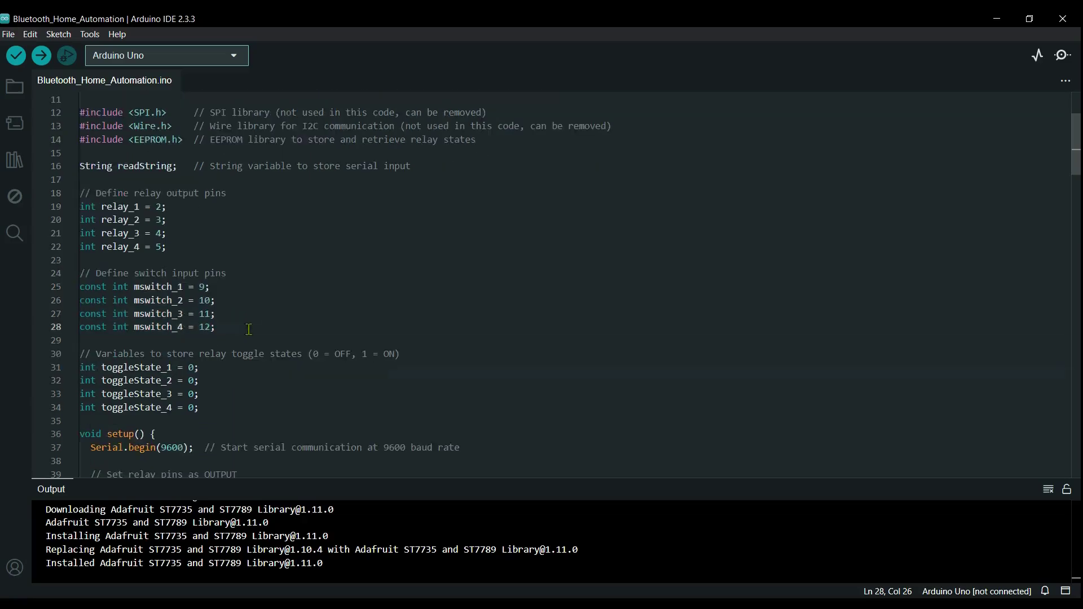
pyautogui.moveTo(81, 309); pyautogui.dragTo(256, 373)
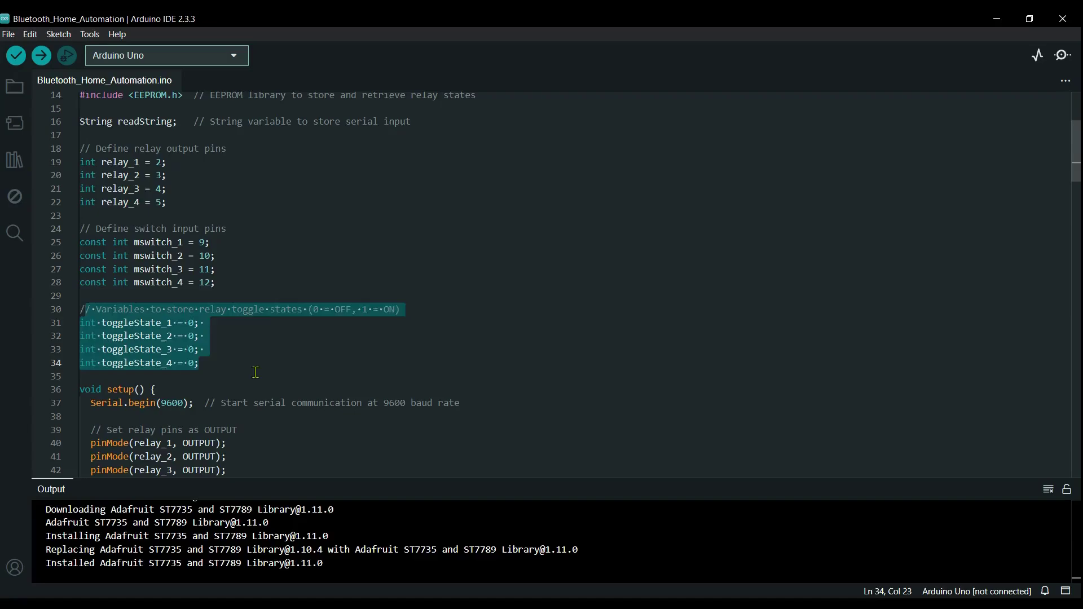
pyautogui.click(255, 372)
pyautogui.scroll(-3, 257, 361)
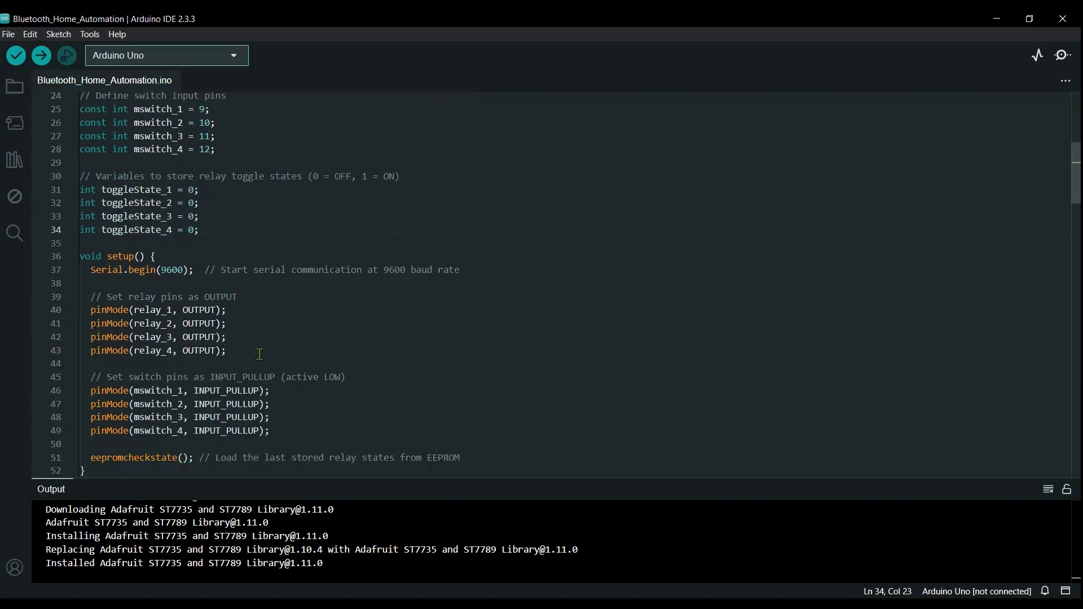
pyautogui.scroll(-6, 258, 352)
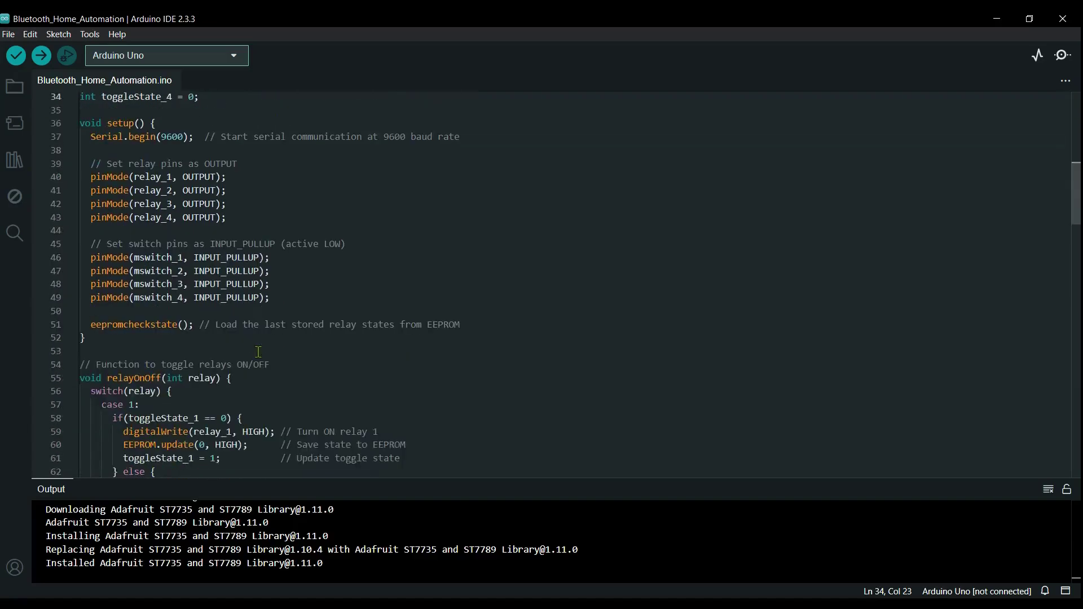
pyautogui.scroll(-7, 259, 352)
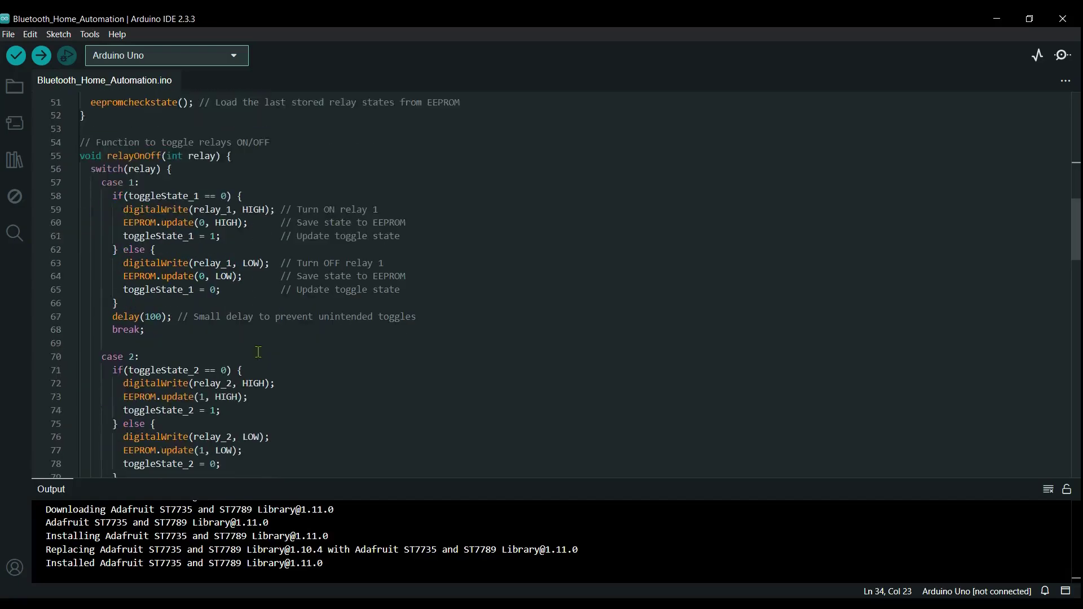
pyautogui.scroll(-10, 259, 352)
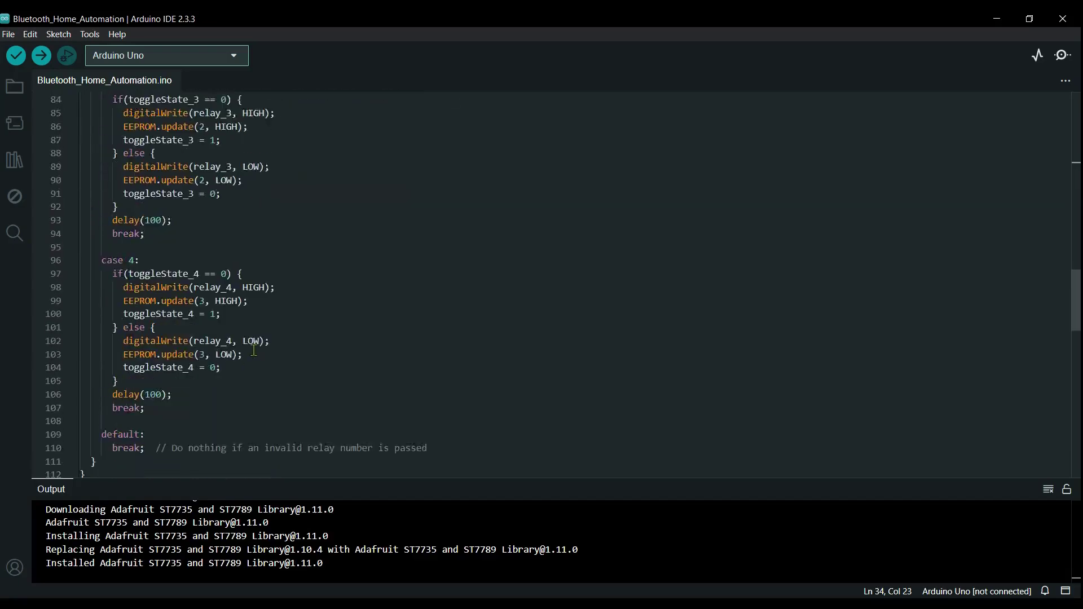
pyautogui.scroll(-14, 252, 351)
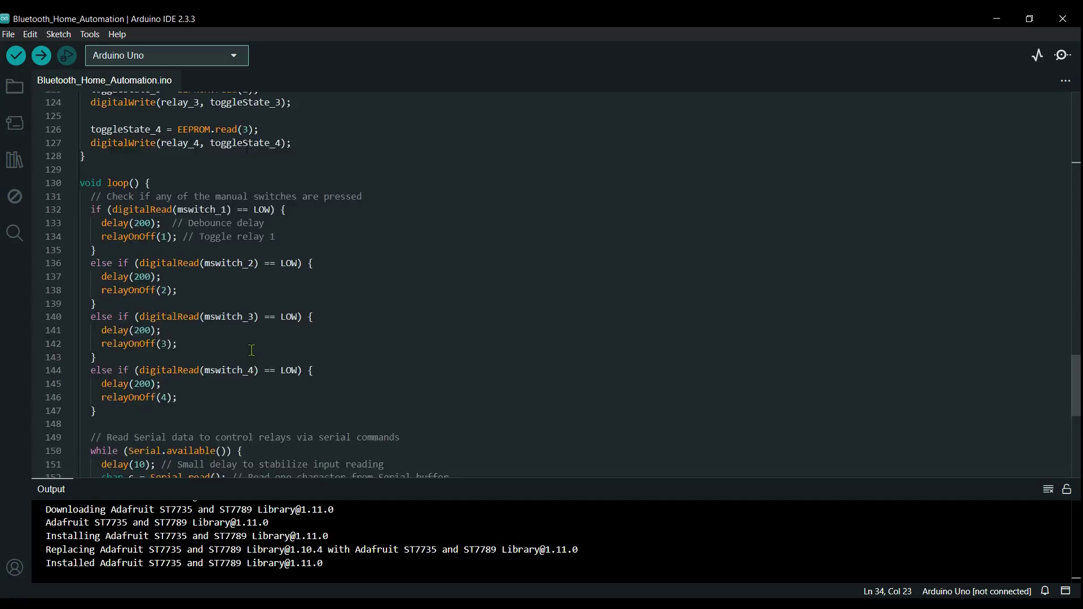
pyautogui.scroll(-2, 249, 348)
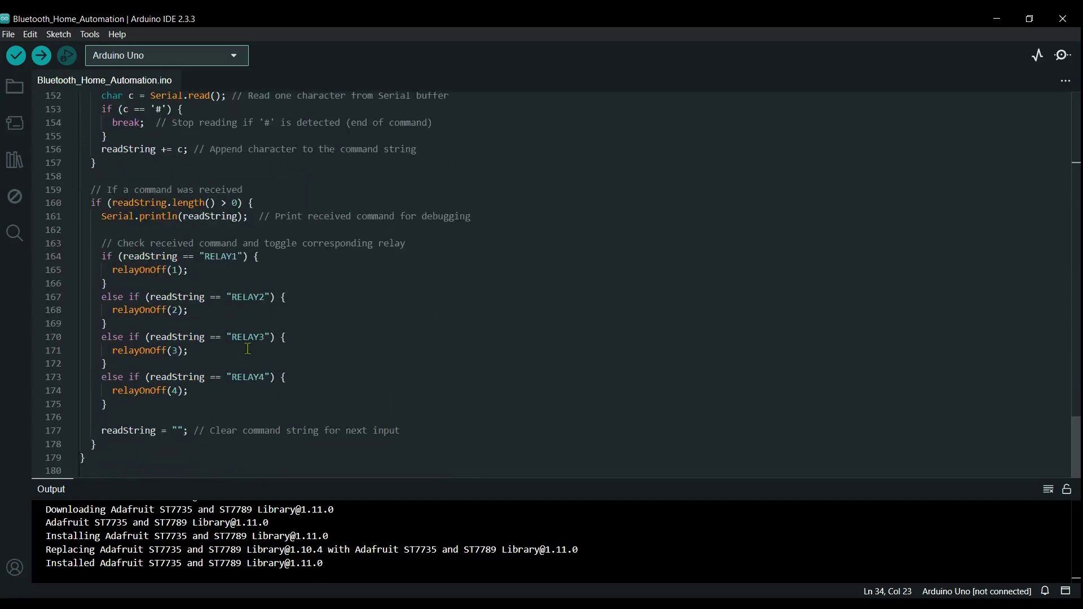
pyautogui.scroll(20, 249, 349)
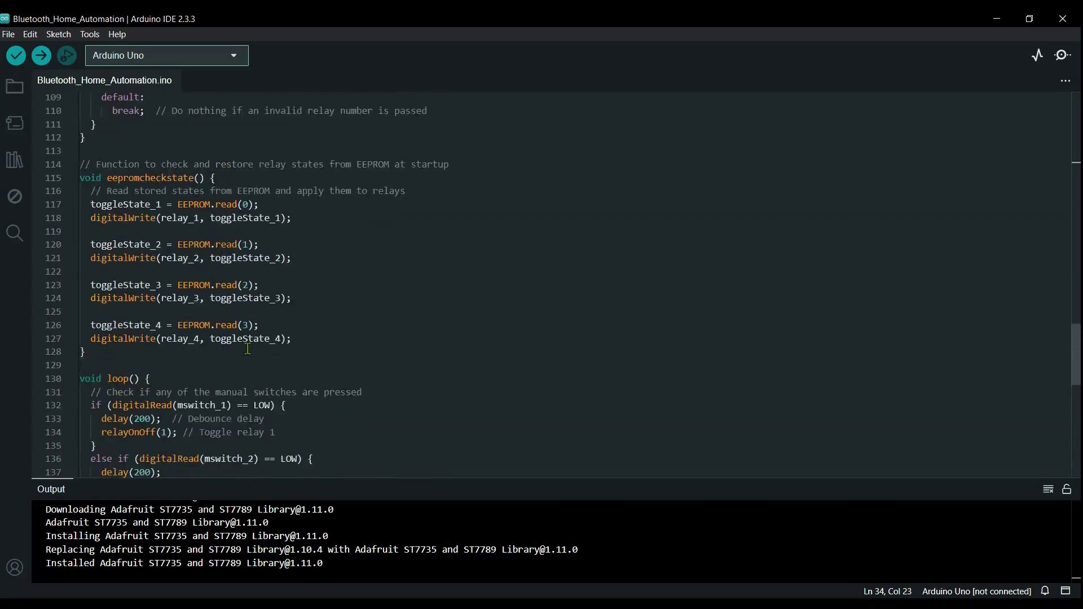
# - Compile the sketch and select the Bluetooth_Home_Automation.ino.hex path in the enlarged output panel
pyautogui.click(18, 58)
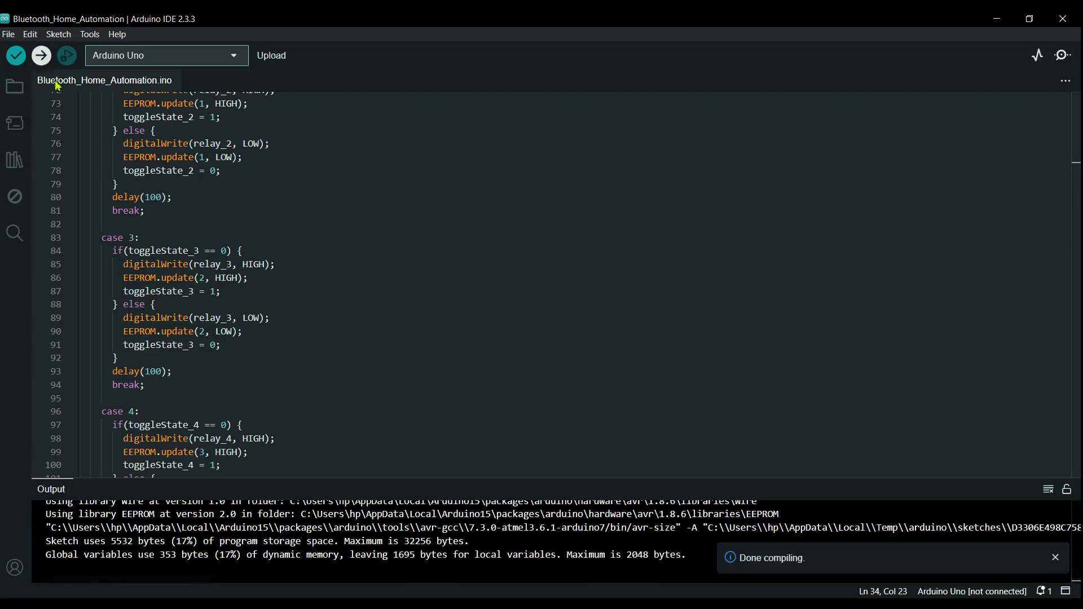
pyautogui.click(41, 56)
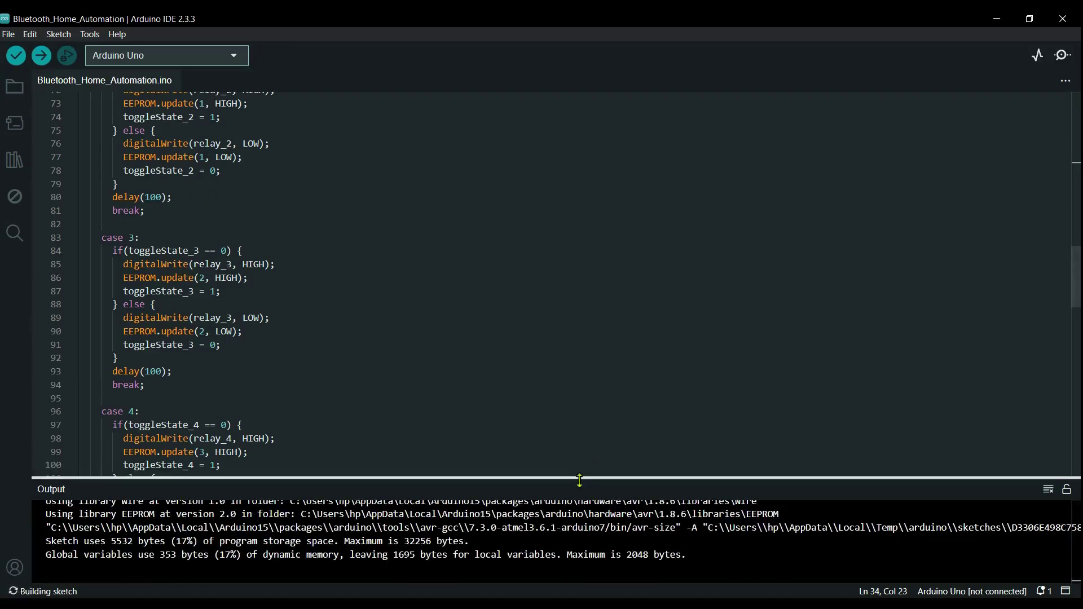
pyautogui.moveTo(580, 480); pyautogui.dragTo(580, 376)
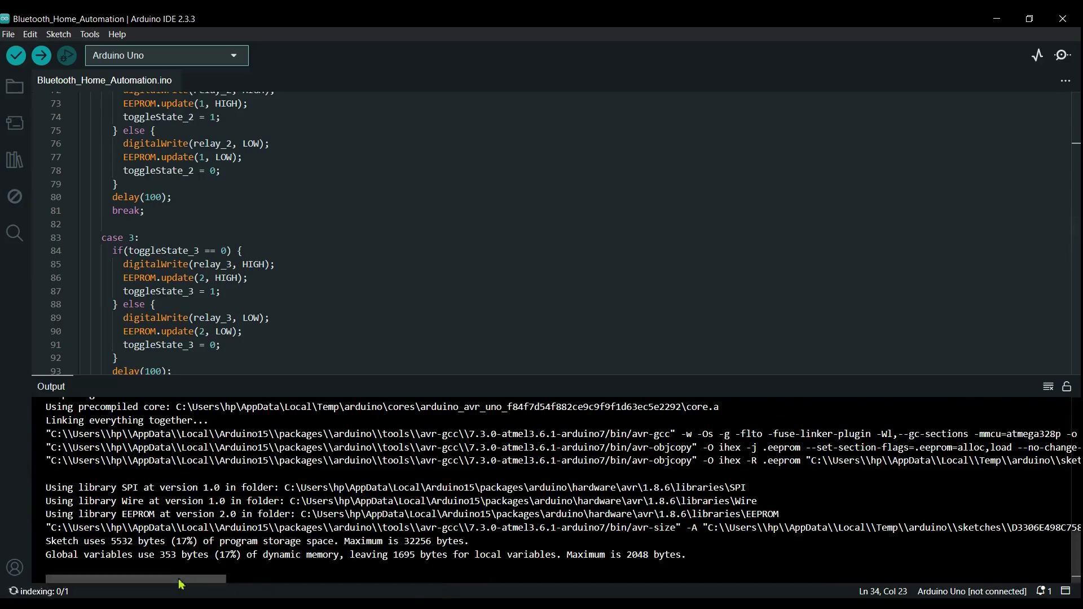
pyautogui.moveTo(181, 581); pyautogui.dragTo(380, 577)
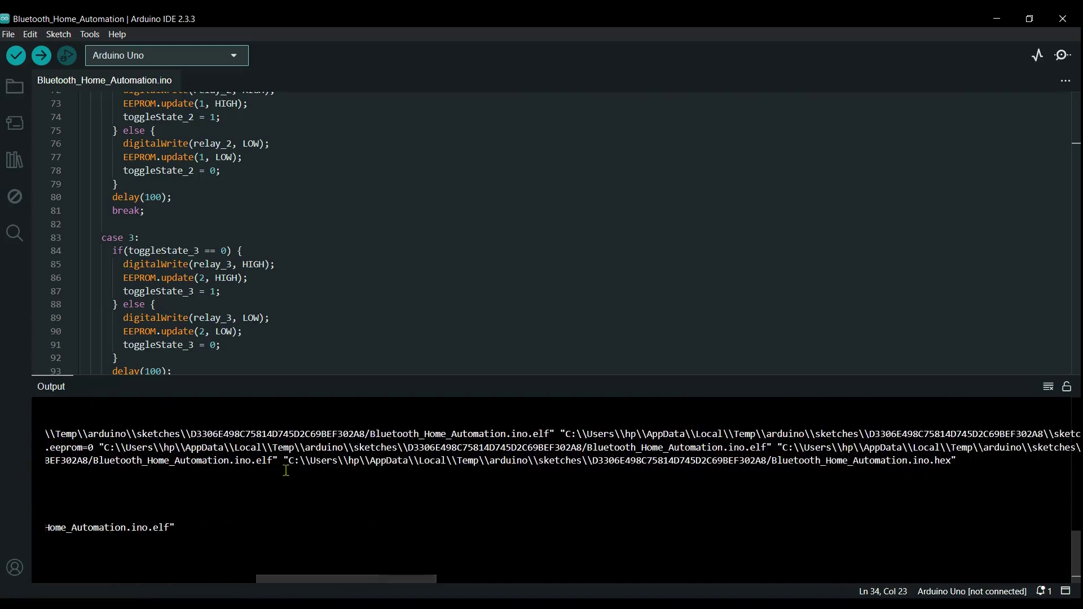
pyautogui.moveTo(291, 464); pyautogui.dragTo(955, 464)
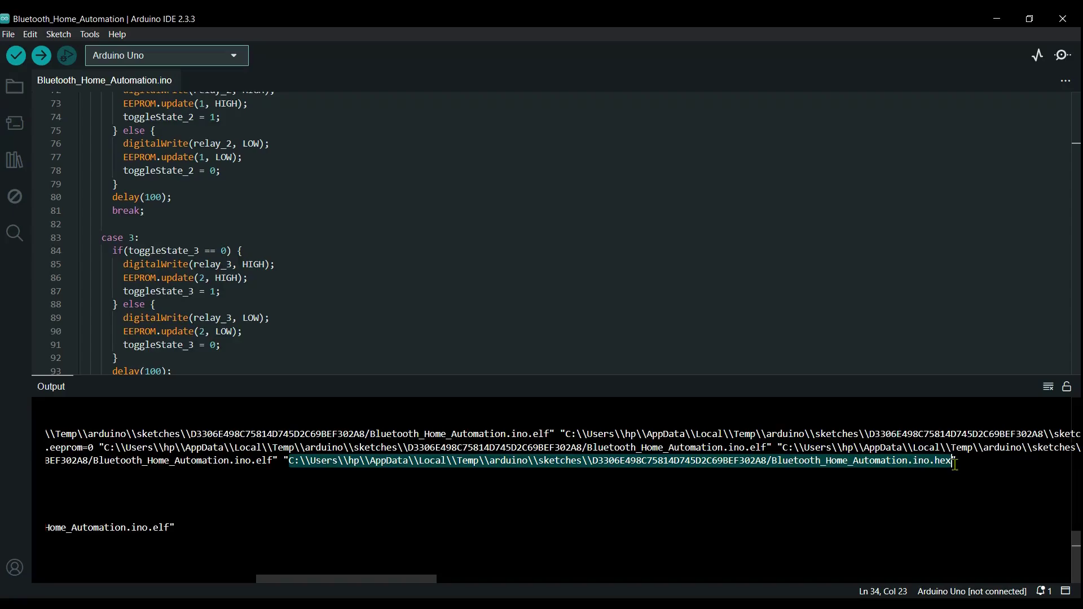
# - Copy the selected .hex file path from the build output
pyautogui.rightClick(953, 464)
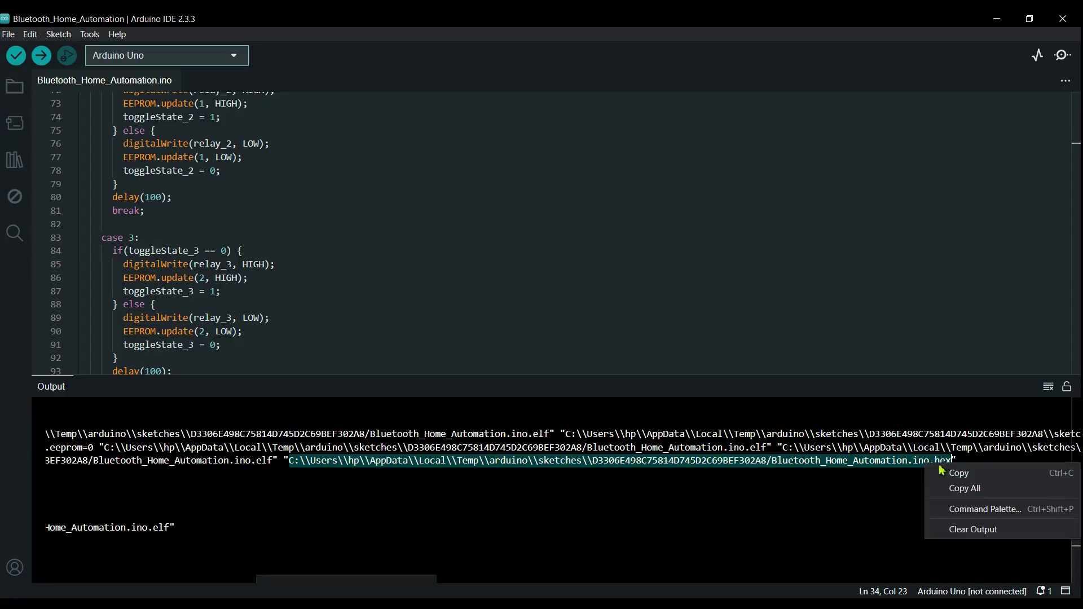
pyautogui.click(960, 474)
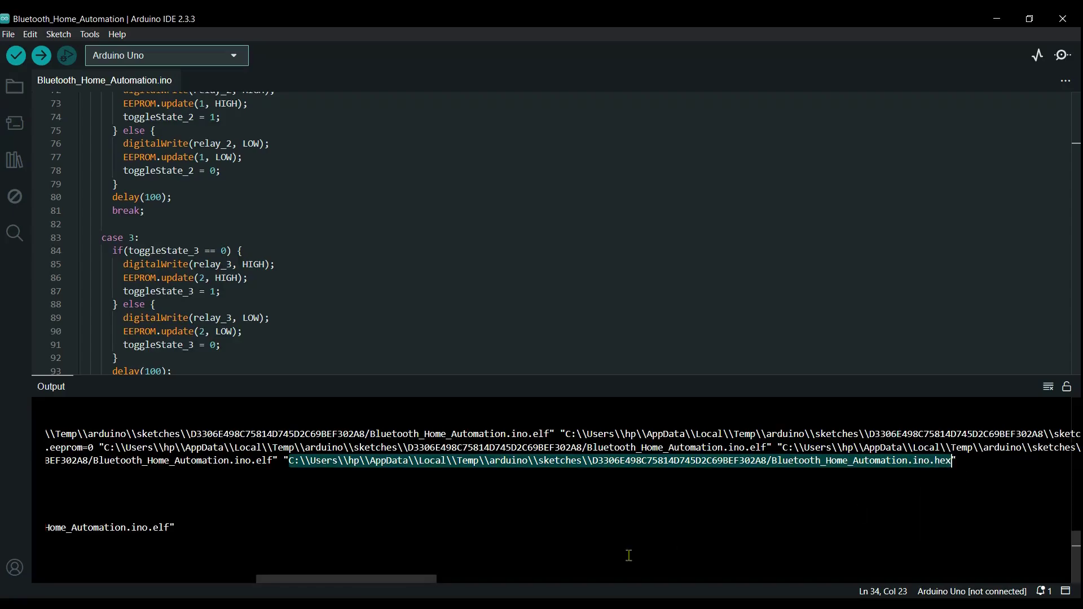
pyautogui.click(445, 491)
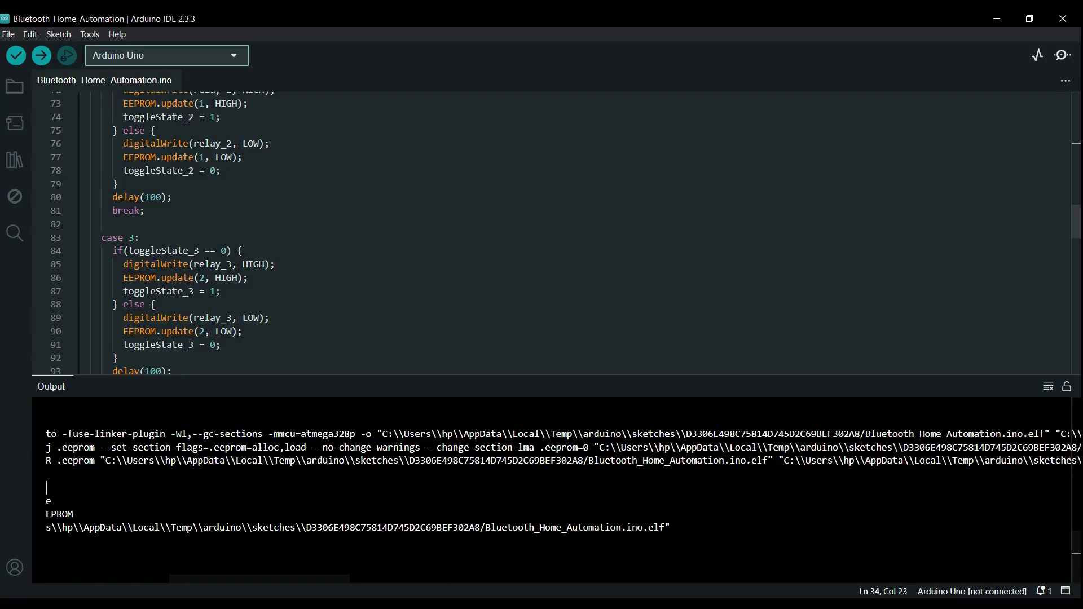
# - Review the File > Preferences dialog, close it, and minimize Arduino IDE to return to Proteus
pyautogui.click(8, 39)
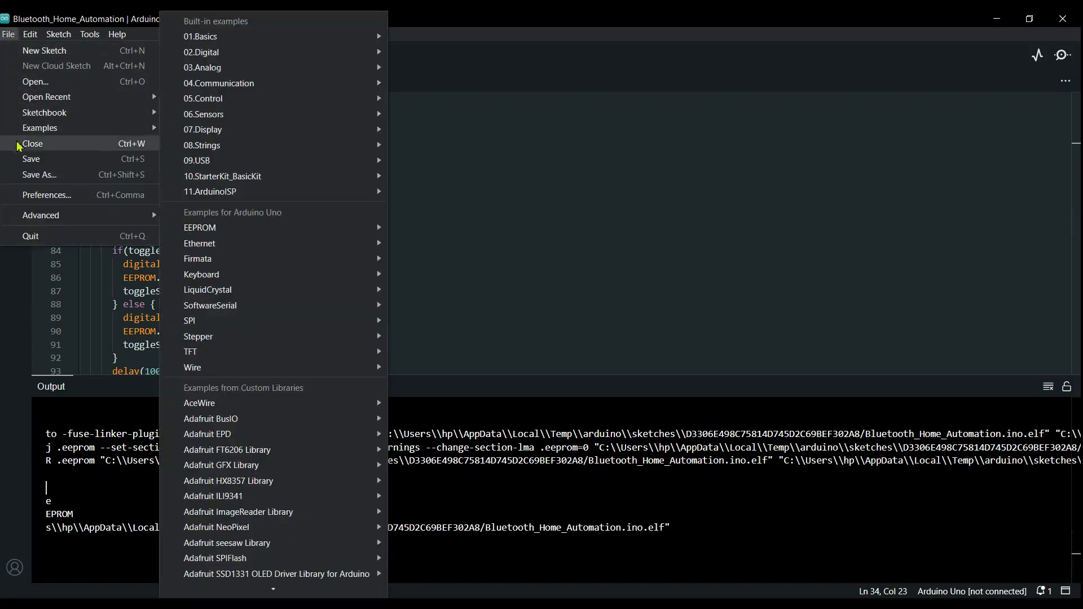
pyautogui.click(25, 196)
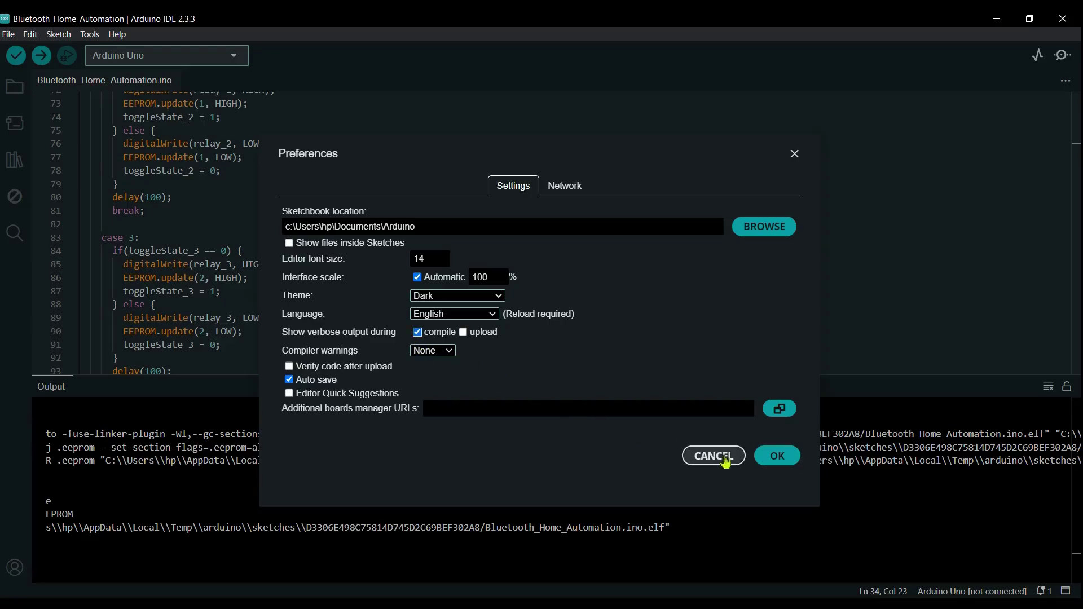
pyautogui.click(779, 470)
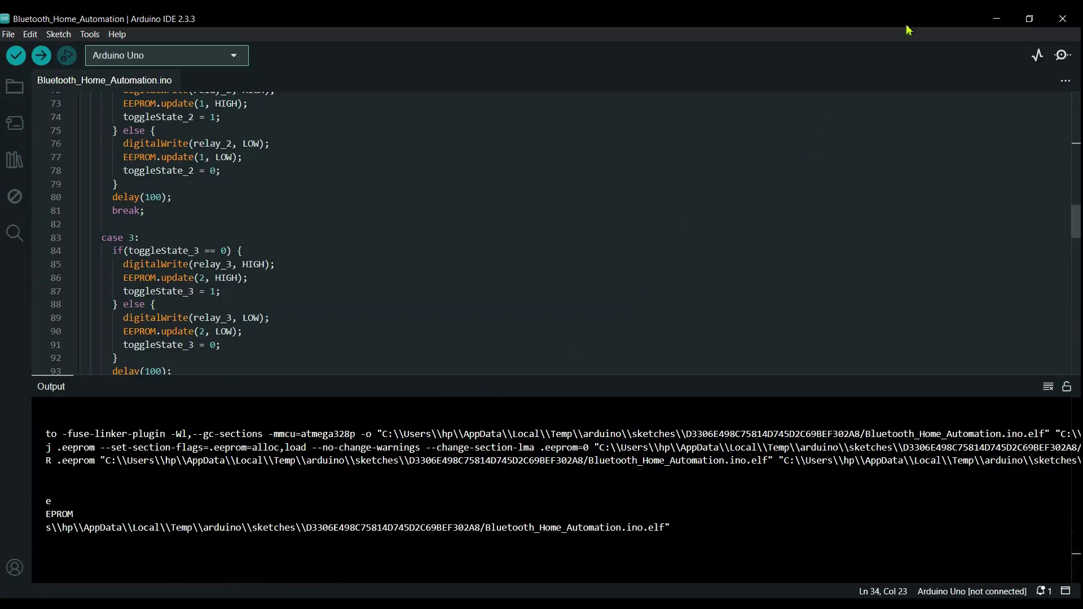
pyautogui.click(997, 19)
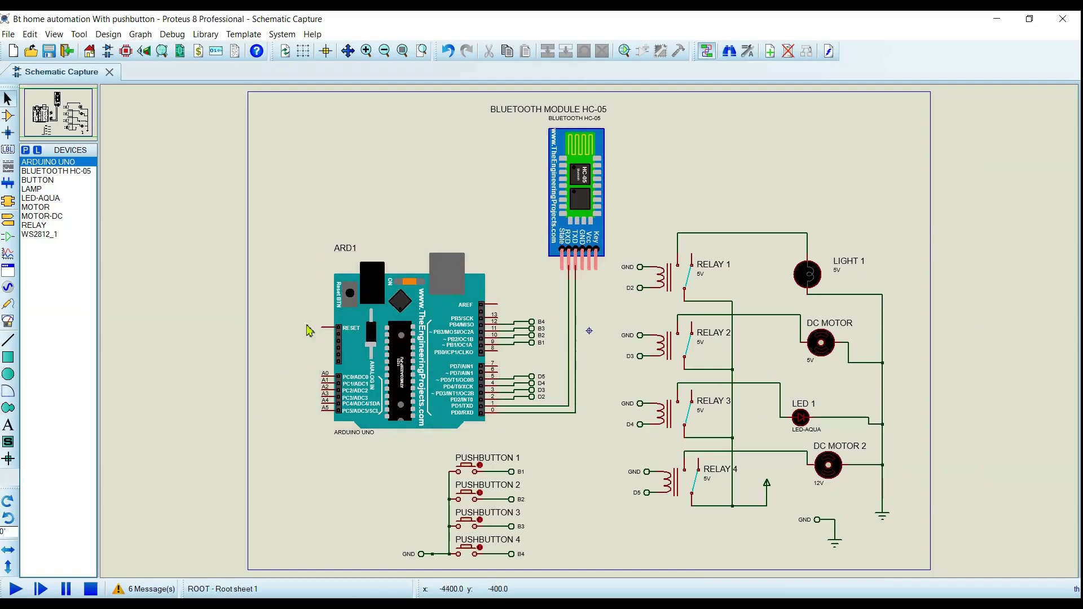
# - Paste the copied .hex path into ARD1's Program File field and confirm
pyautogui.doubleClick(431, 364)
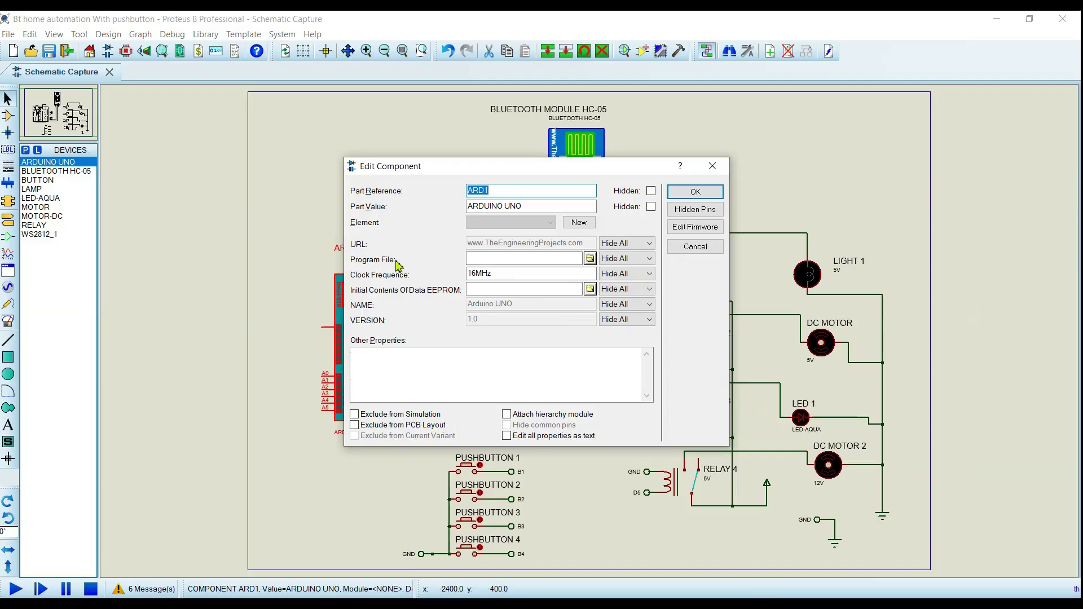
pyautogui.click(506, 261)
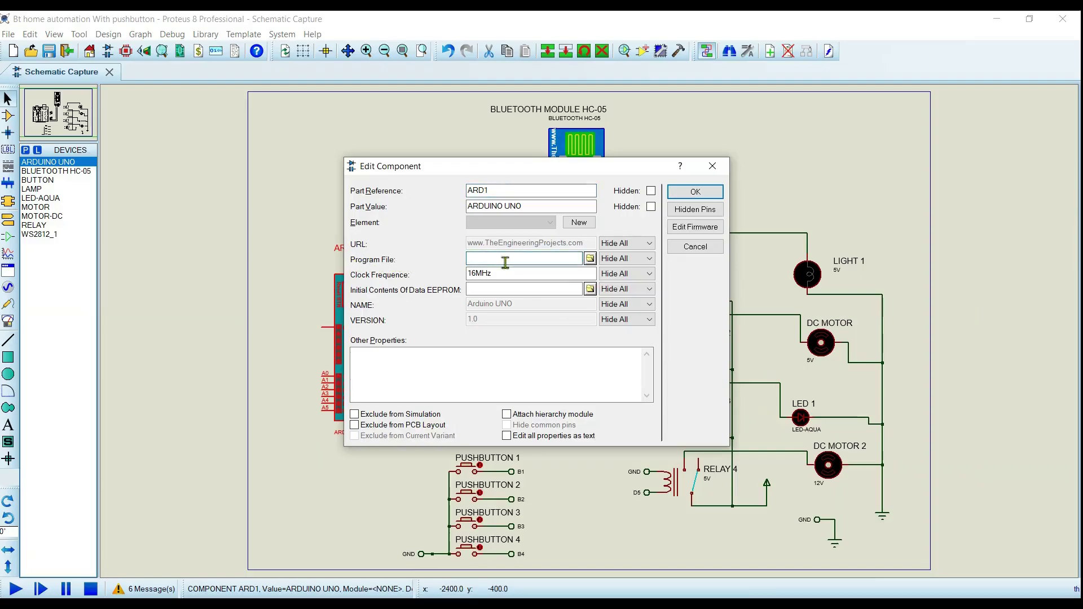
pyautogui.rightClick(509, 260)
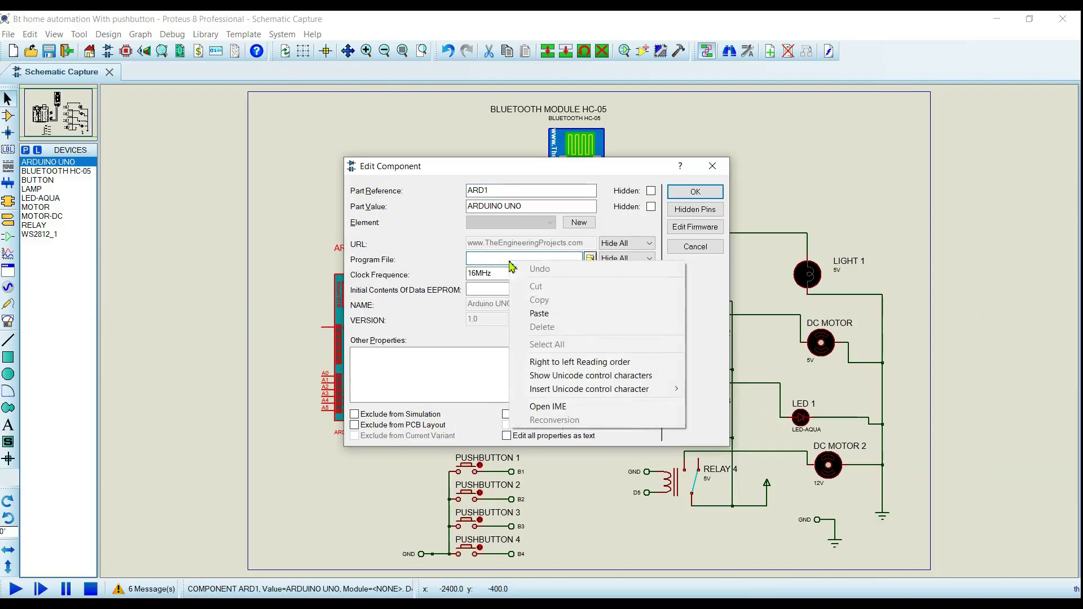
pyautogui.click(539, 313)
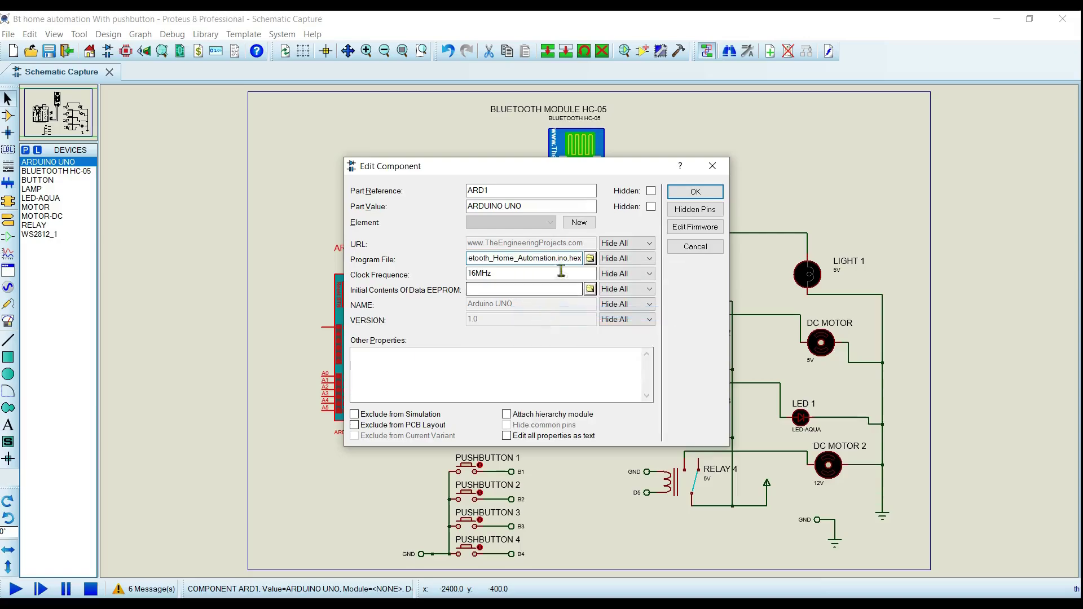
pyautogui.click(684, 194)
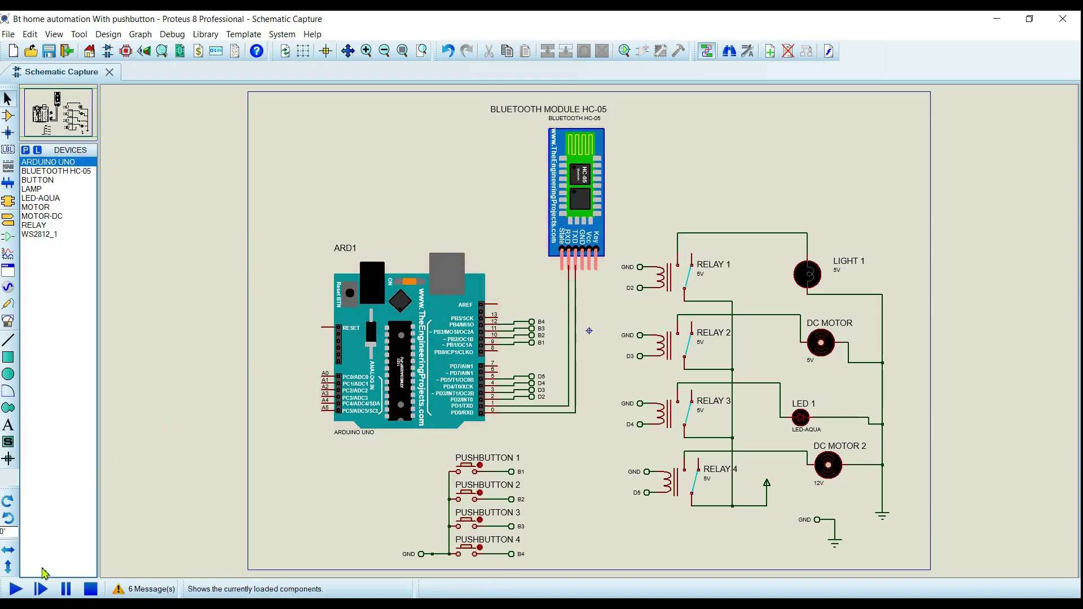
# - Start the simulation and press PUSHBUTTONs 1–4 to toggle the relays
pyautogui.click(16, 589)
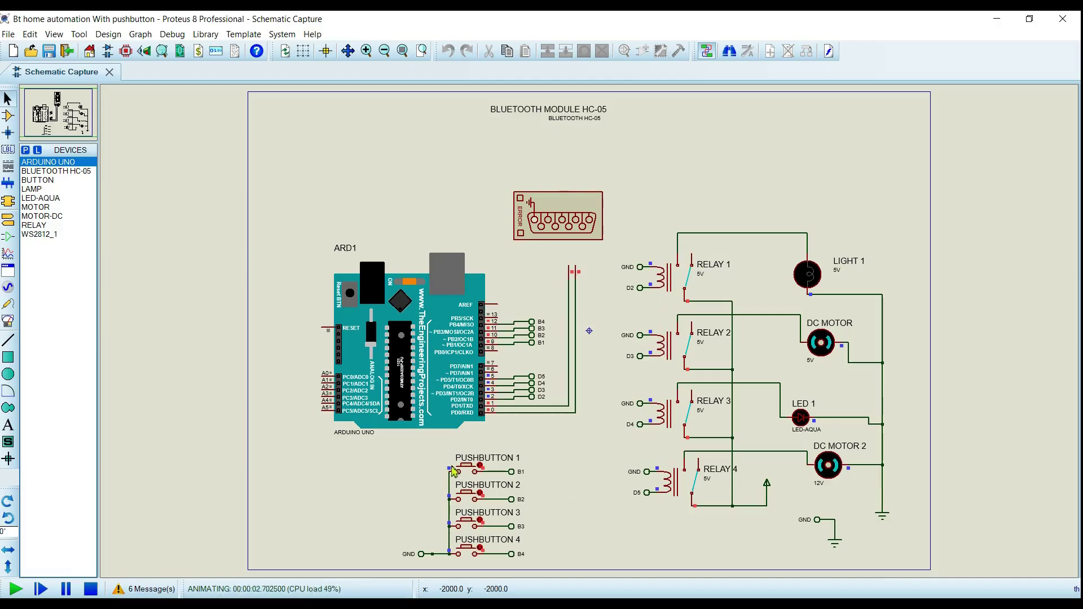
pyautogui.click(471, 473)
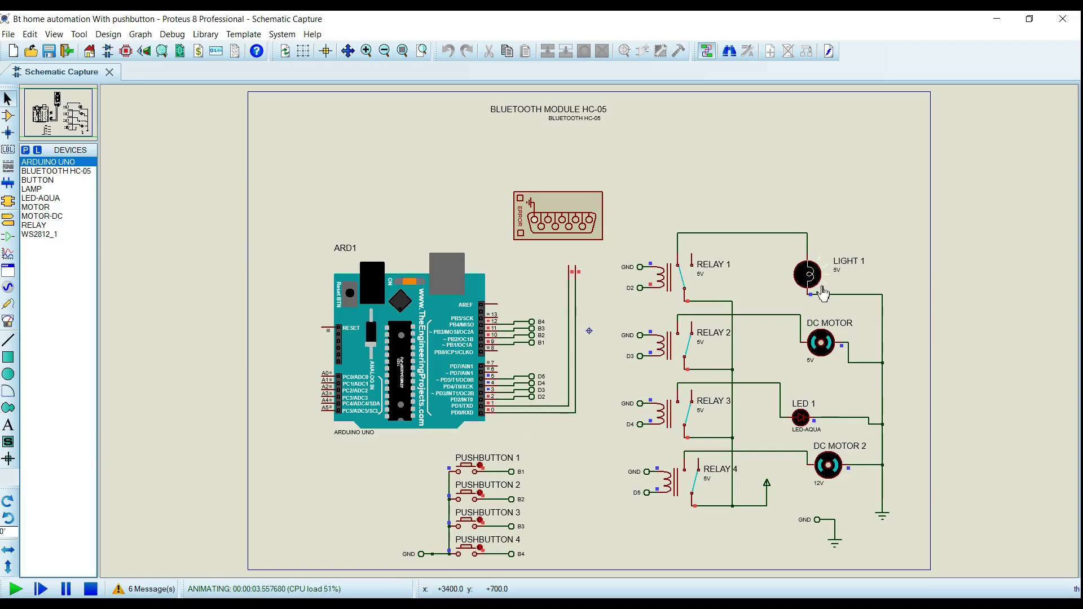
pyautogui.click(467, 499)
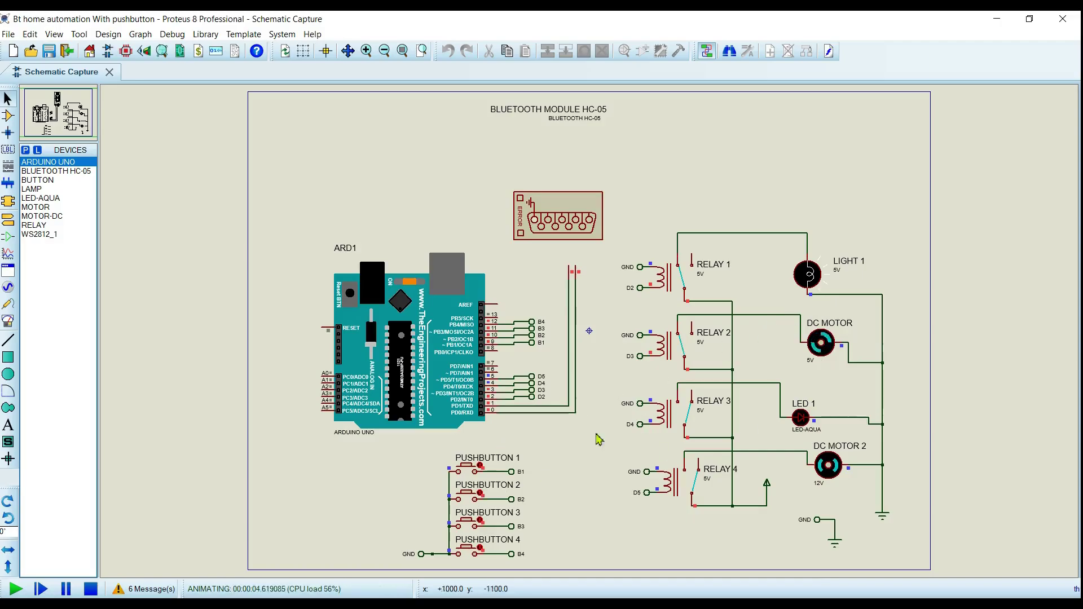
pyautogui.click(466, 527)
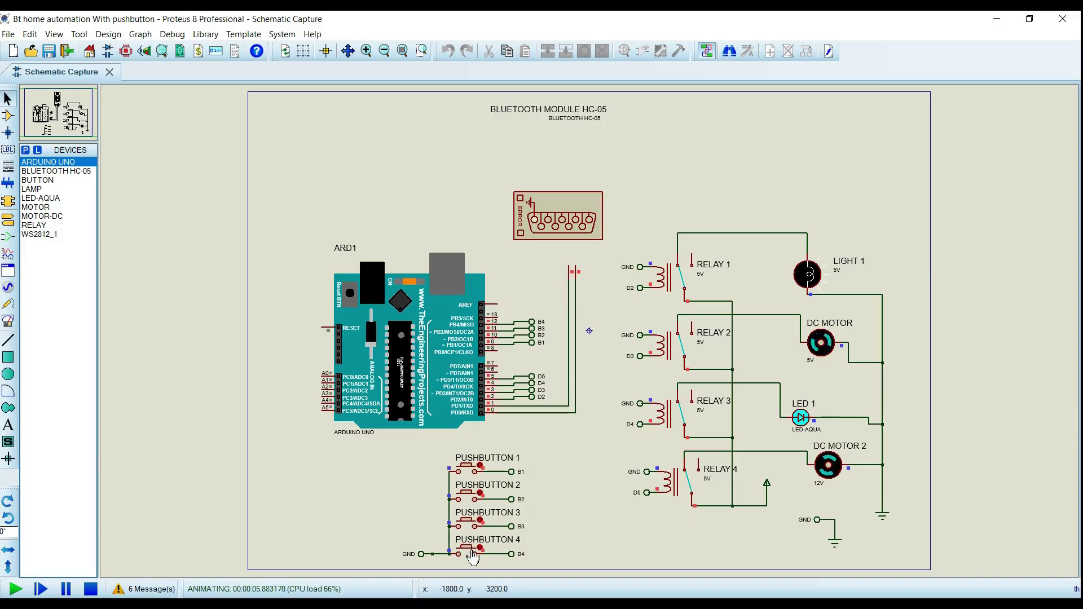
pyautogui.click(467, 472)
# - Press PUSHBUTTONs 1–4 again to switch the loads, then stop the simulation
pyautogui.click(467, 472)
pyautogui.click(464, 496)
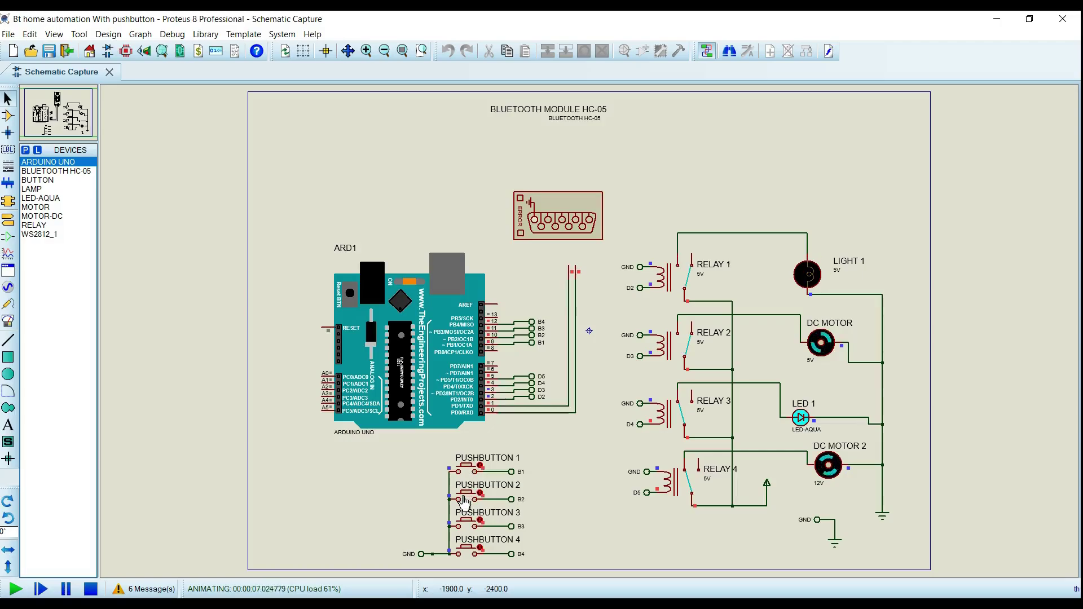
pyautogui.click(465, 525)
pyautogui.click(468, 554)
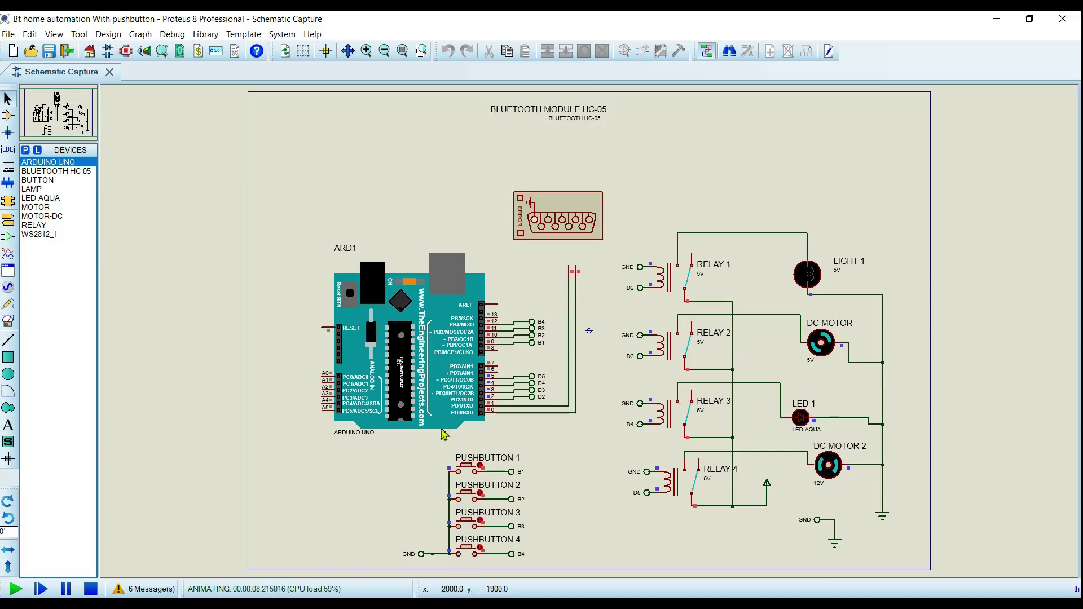
pyautogui.click(90, 589)
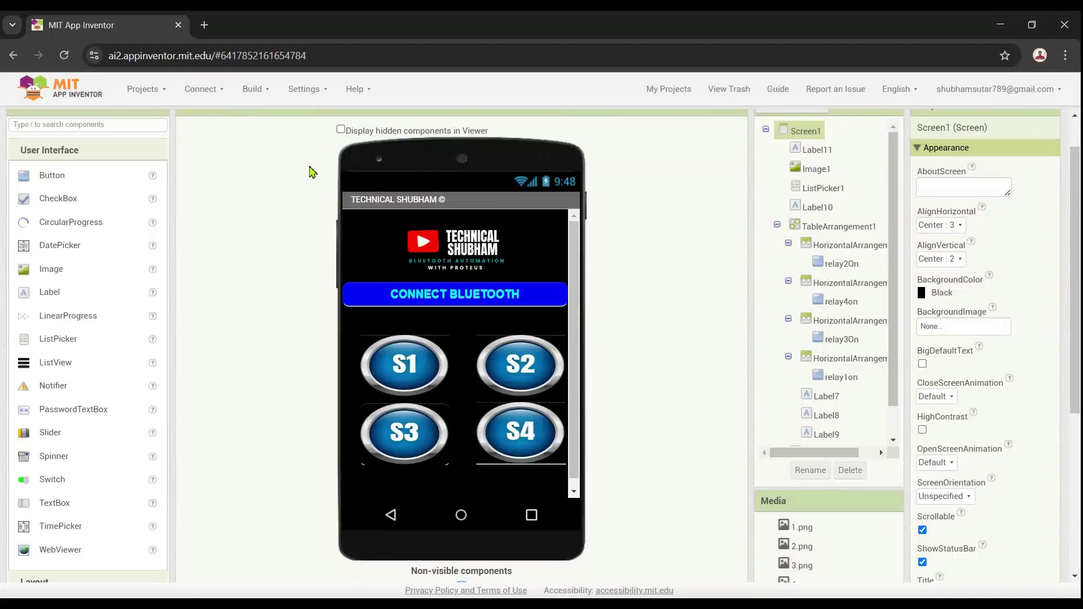
pyautogui.click(411, 377)
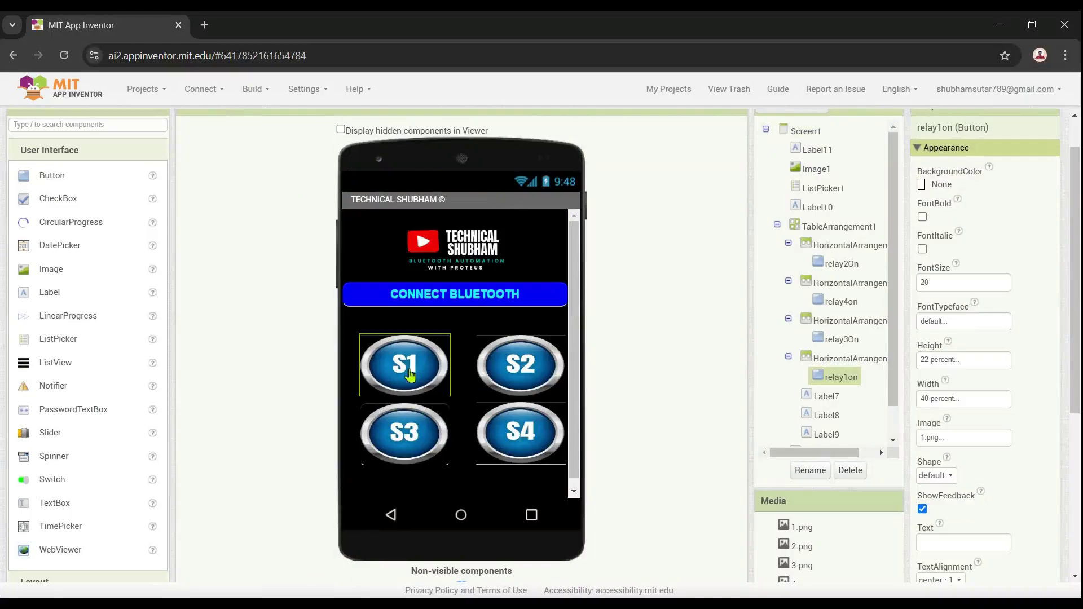
pyautogui.click(521, 364)
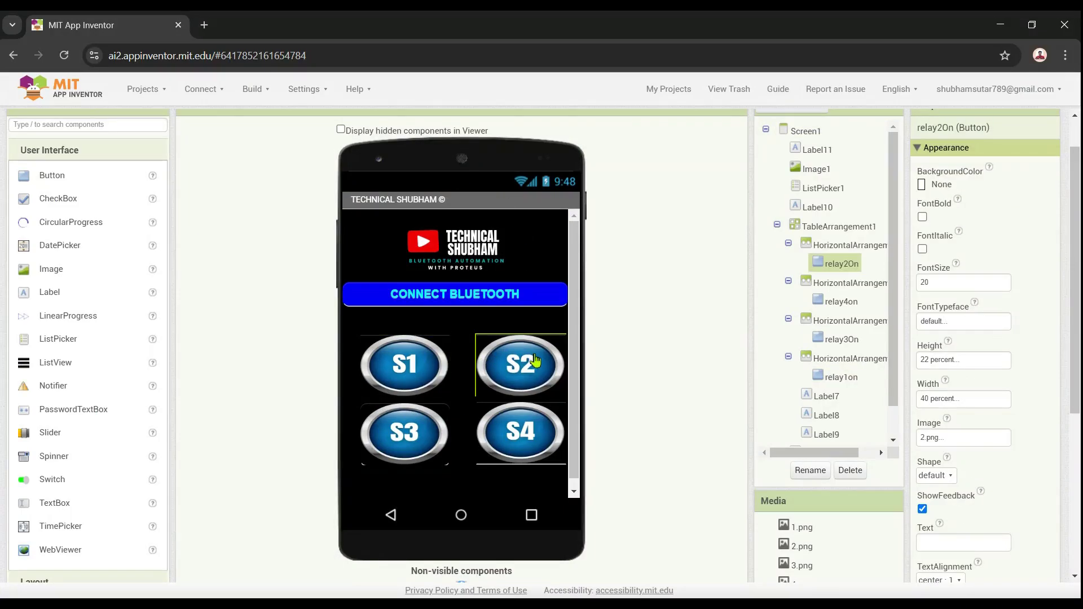
pyautogui.click(398, 443)
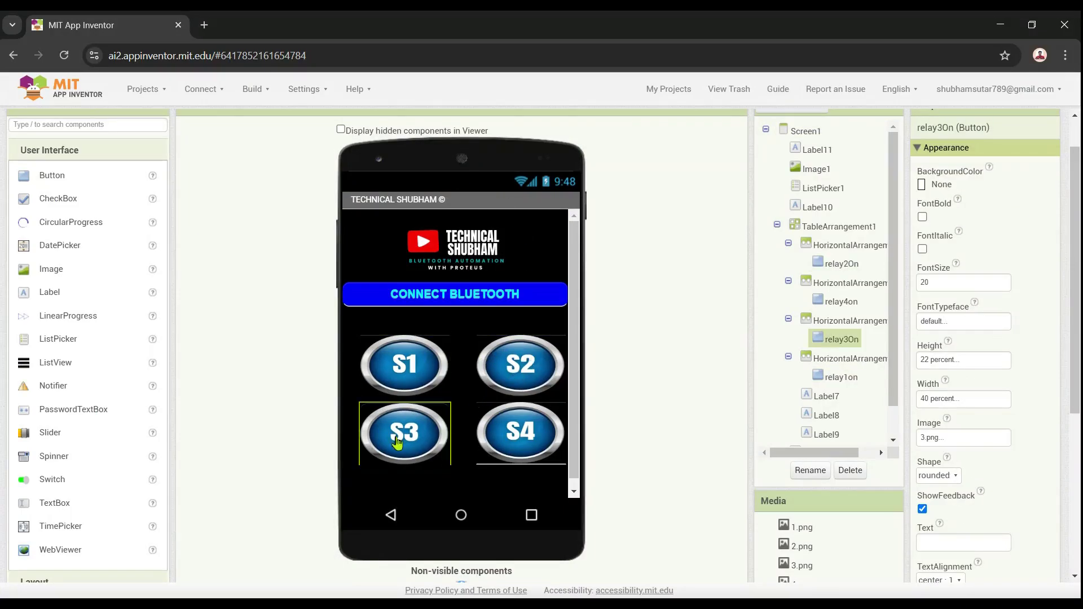
pyautogui.click(520, 433)
pyautogui.click(482, 238)
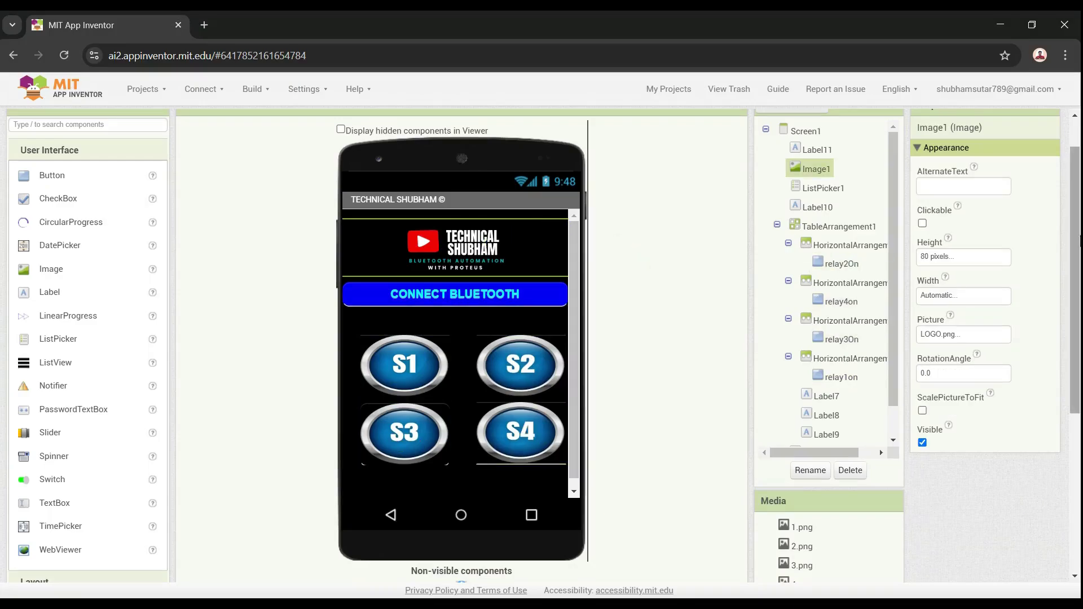
pyautogui.scroll(1, 632, 237)
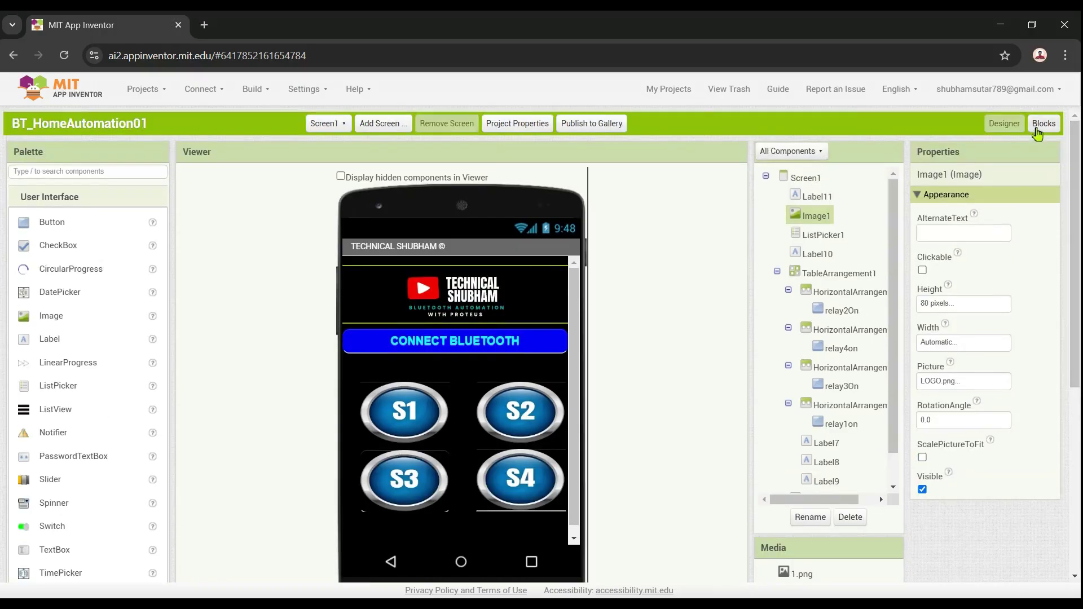
# - Review the BT_HomeAutomation01 app's block-based logic in the Blocks editor
pyautogui.click(1038, 132)
pyautogui.scroll(-1, 943, 282)
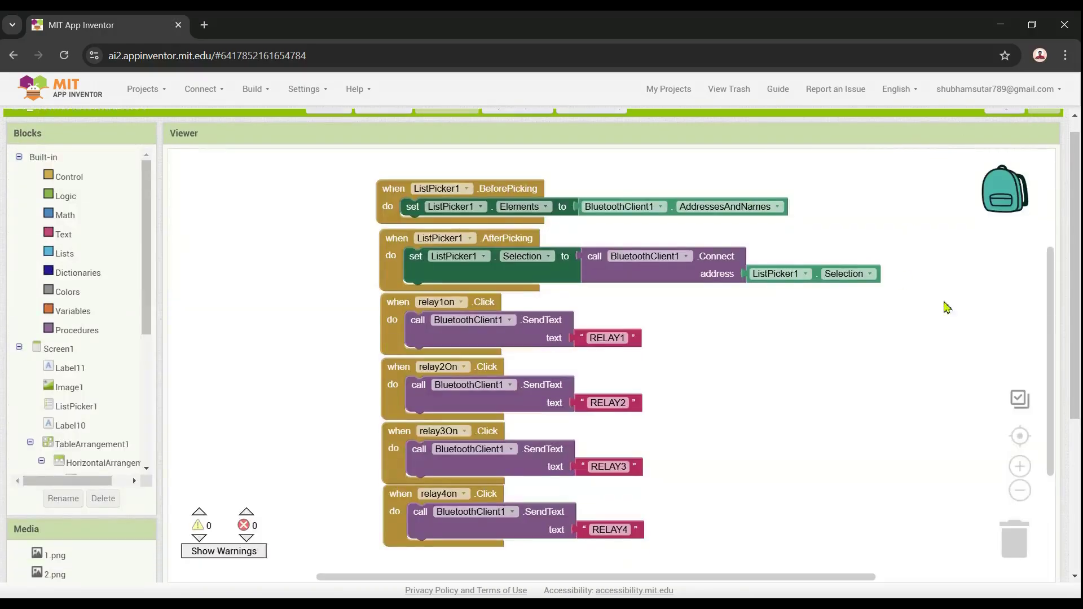
pyautogui.moveTo(1058, 261); pyautogui.dragTo(1058, 289)
pyautogui.scroll(1, 1061, 282)
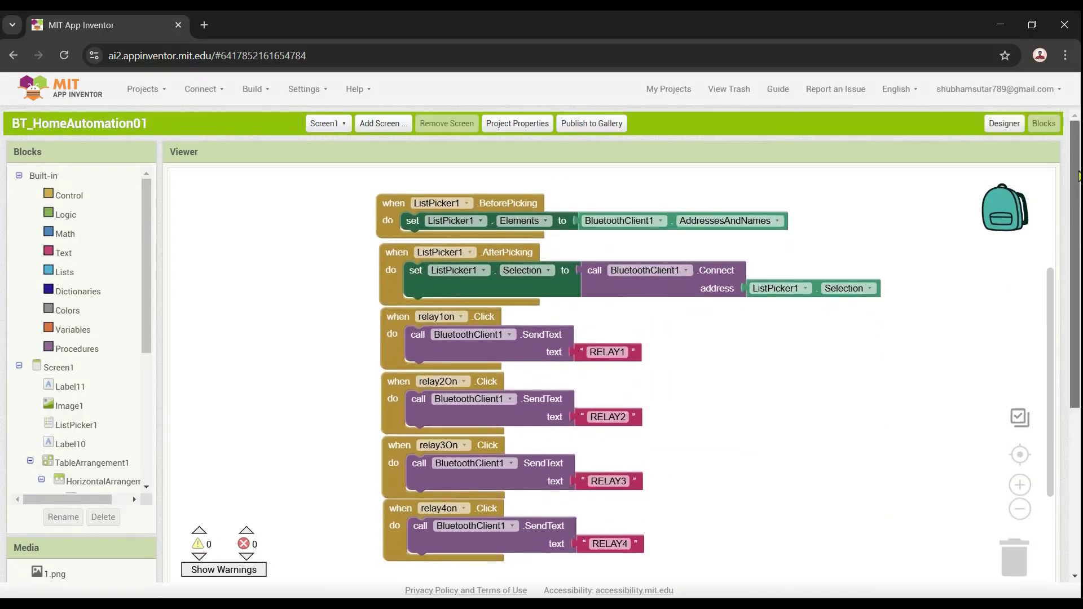
# - Return to the Designer view showing the Image1 logo above Connect Bluetooth and S1–S4
pyautogui.click(1008, 123)
pyautogui.scroll(-2, 624, 314)
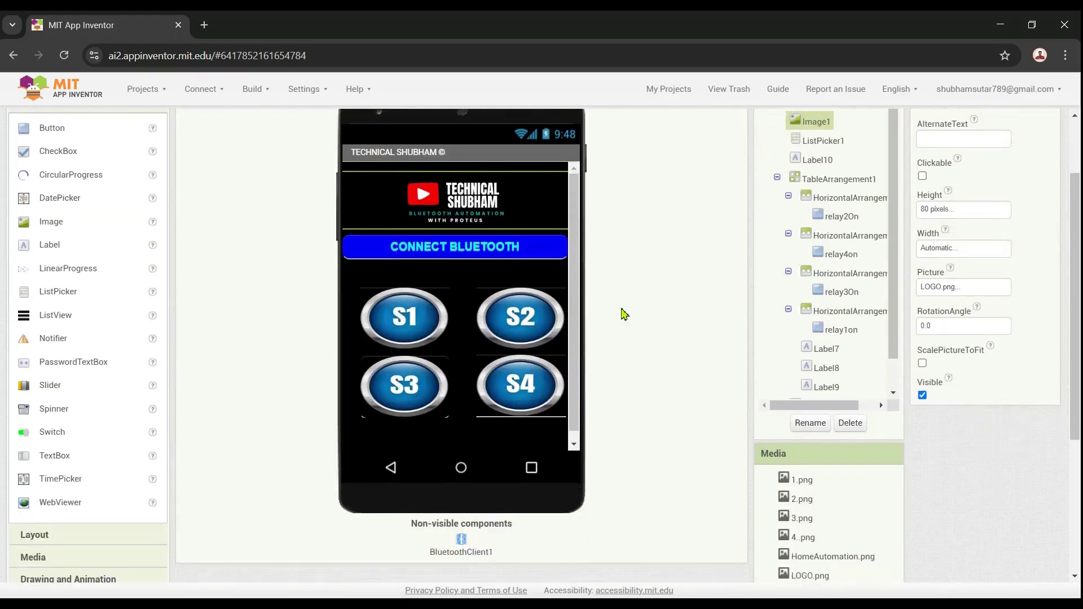
pyautogui.scroll(2, 621, 318)
pyautogui.scroll(-1, 621, 319)
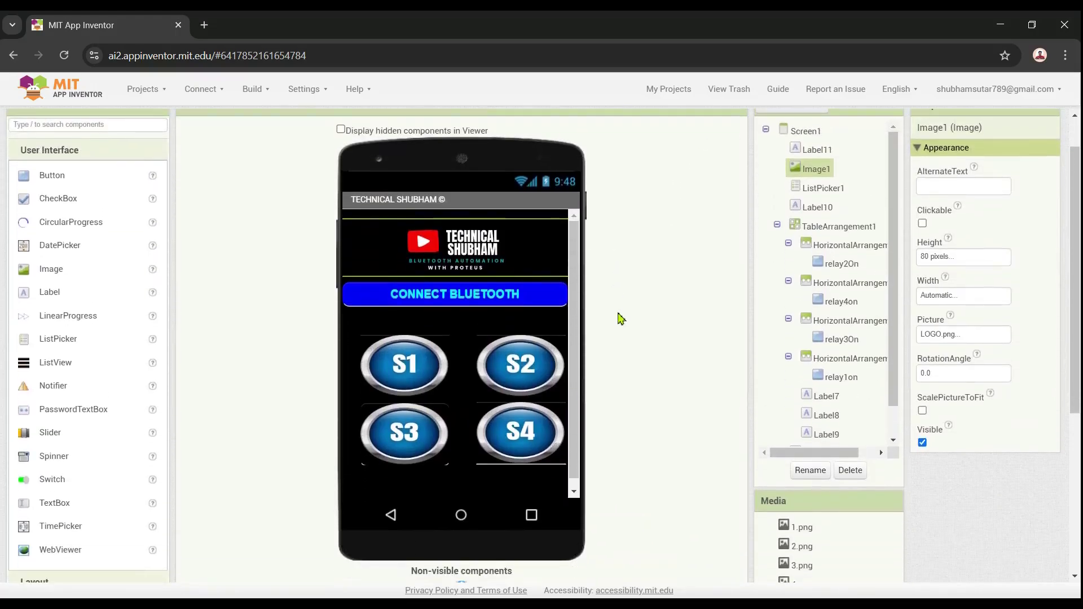
pyautogui.scroll(1, 621, 319)
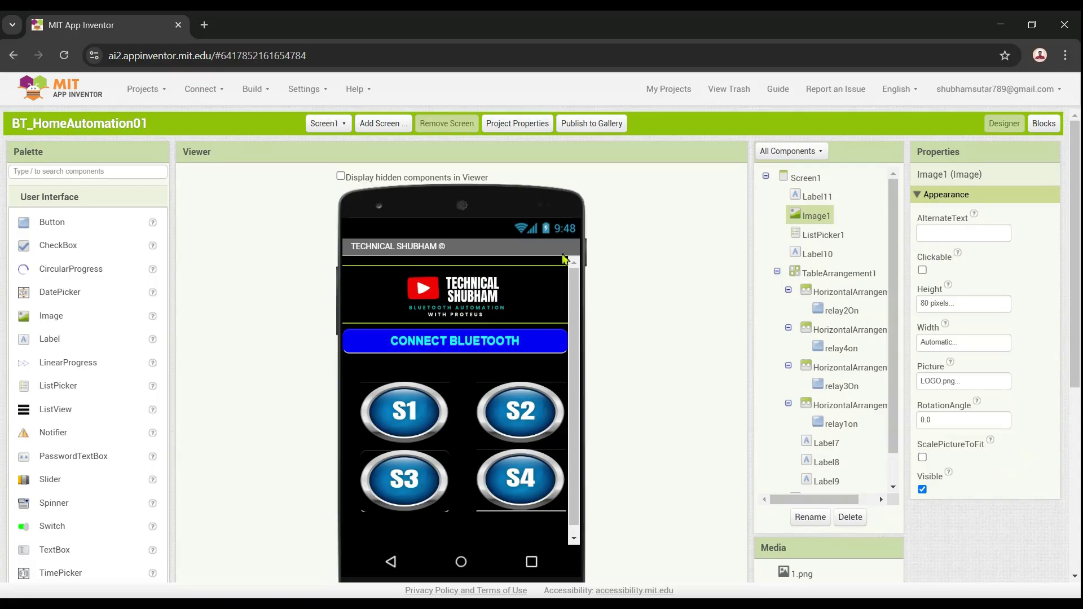
# - Build BT_HomeAutomation01 as an Android .apk, download it, and return to Proteus
pyautogui.click(252, 89)
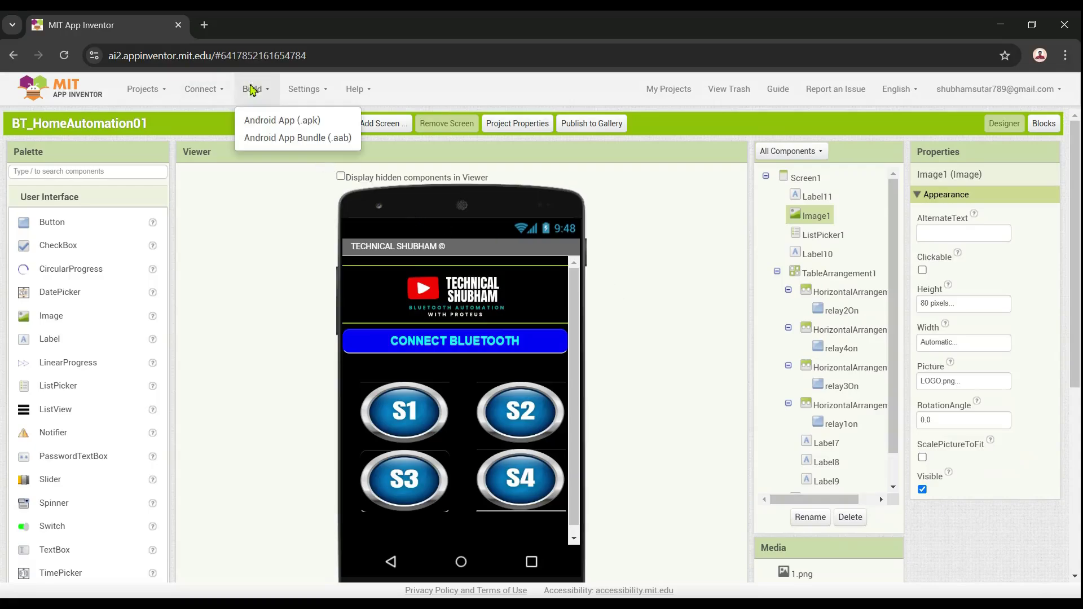
pyautogui.click(278, 120)
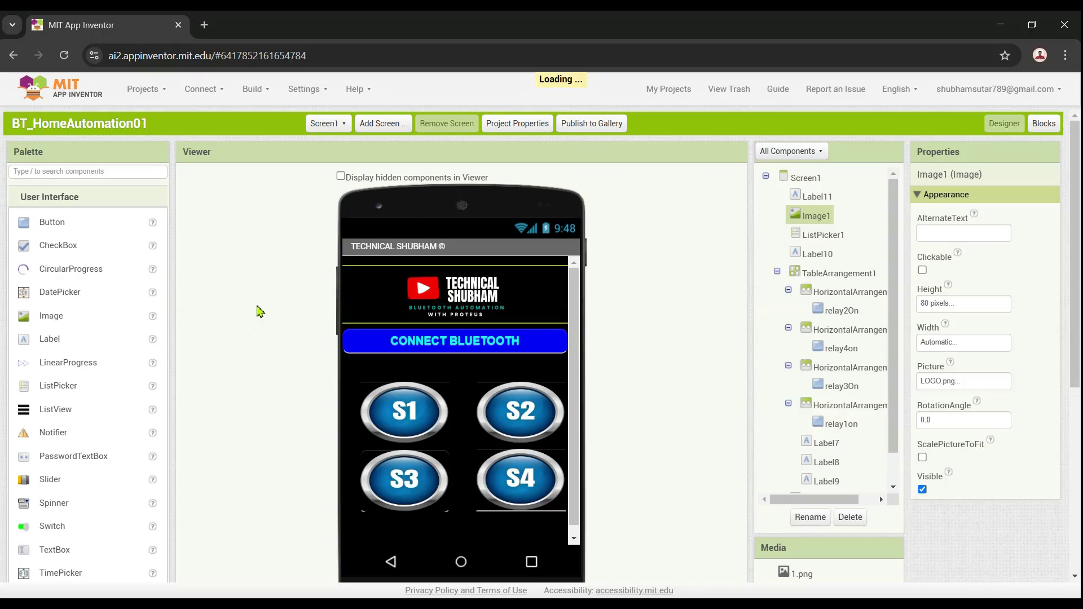
pyautogui.click(495, 297)
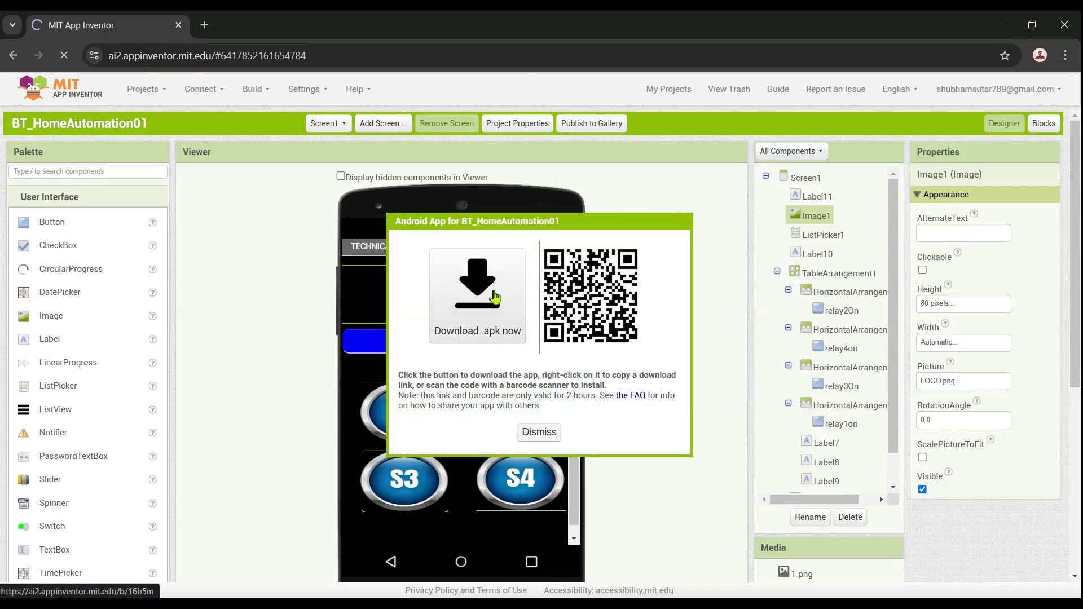
pyautogui.hotkey('alt', 'Tab')
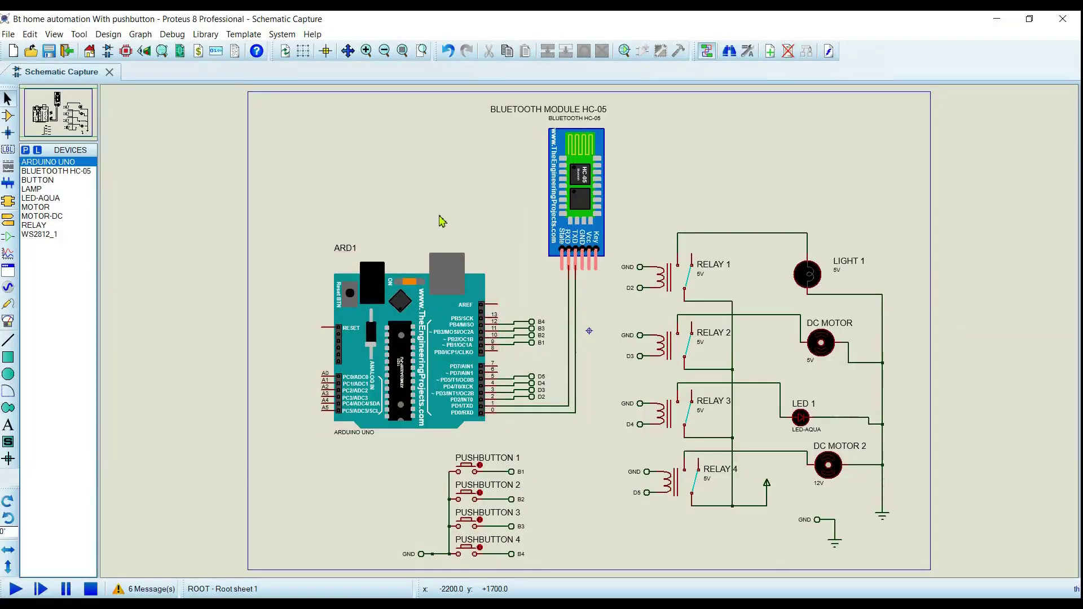
# - Select the HC-05 Bluetooth module and run the schematic simulation
pyautogui.click(584, 194)
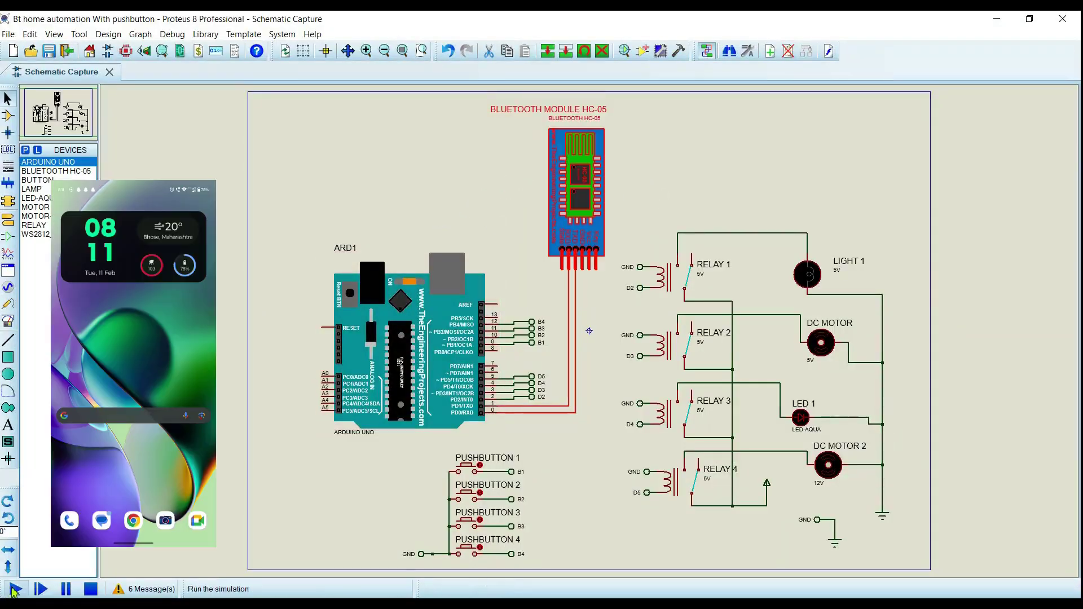
pyautogui.click(16, 590)
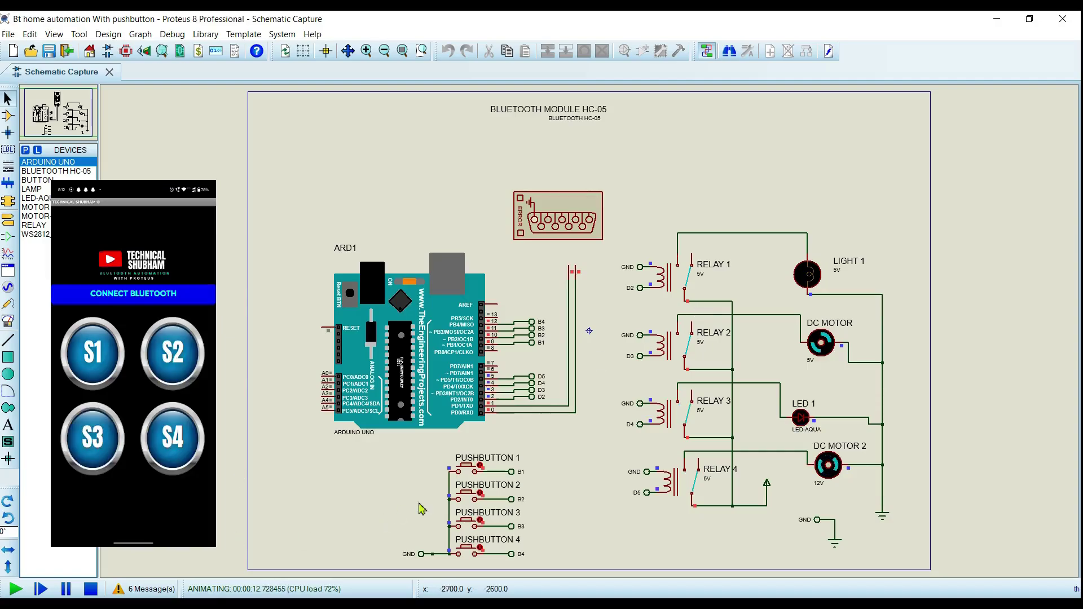
# - Toggle relays 1–3 via pushbuttons 1, 2 and 3, turn LED 1 off, then stop simulating
pyautogui.click(470, 474)
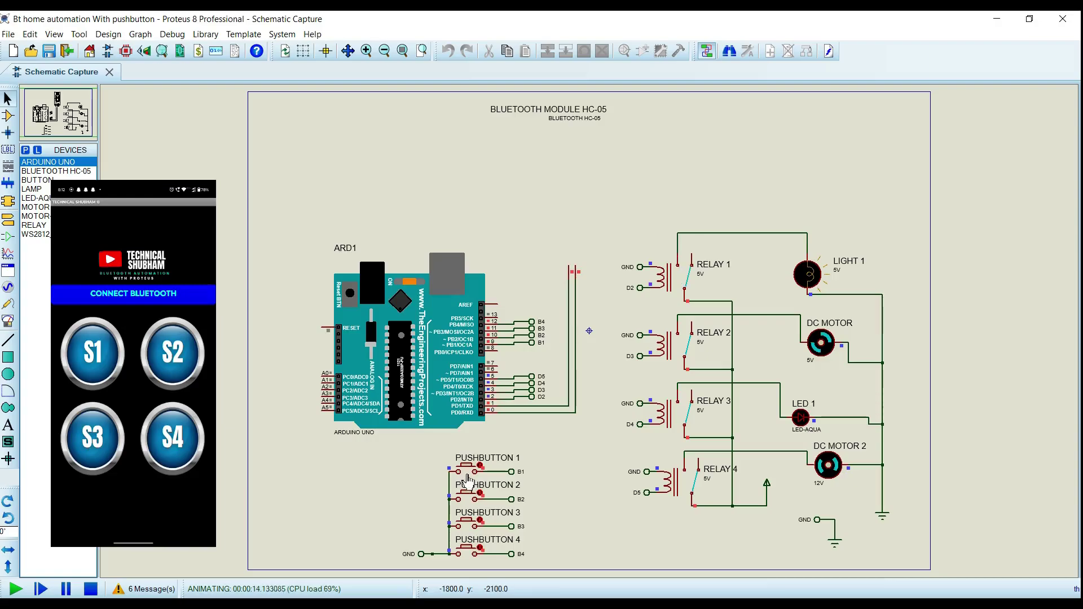
pyautogui.click(471, 499)
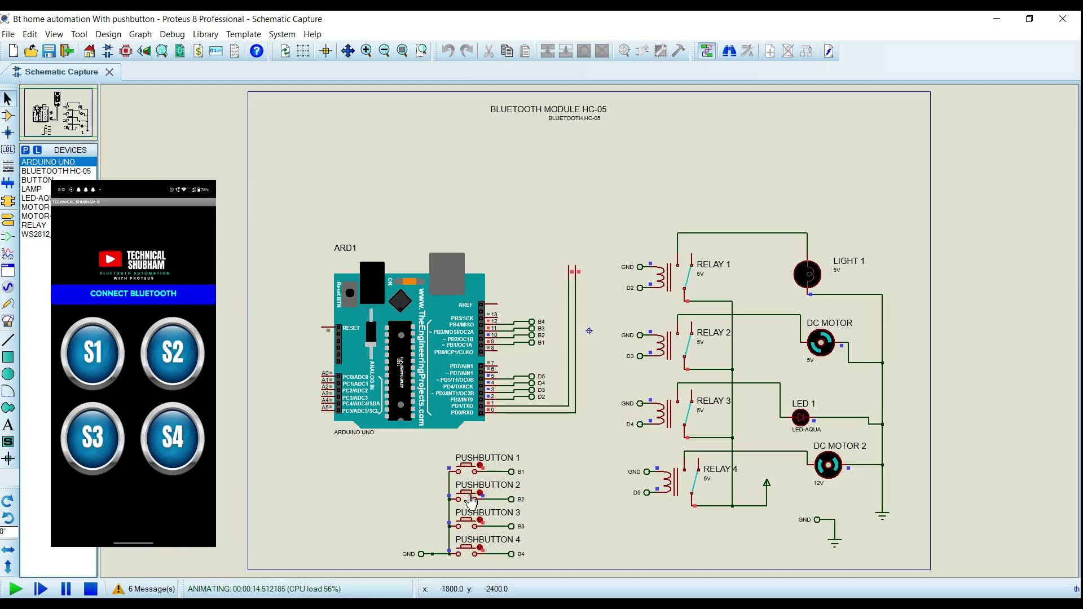
pyautogui.click(470, 527)
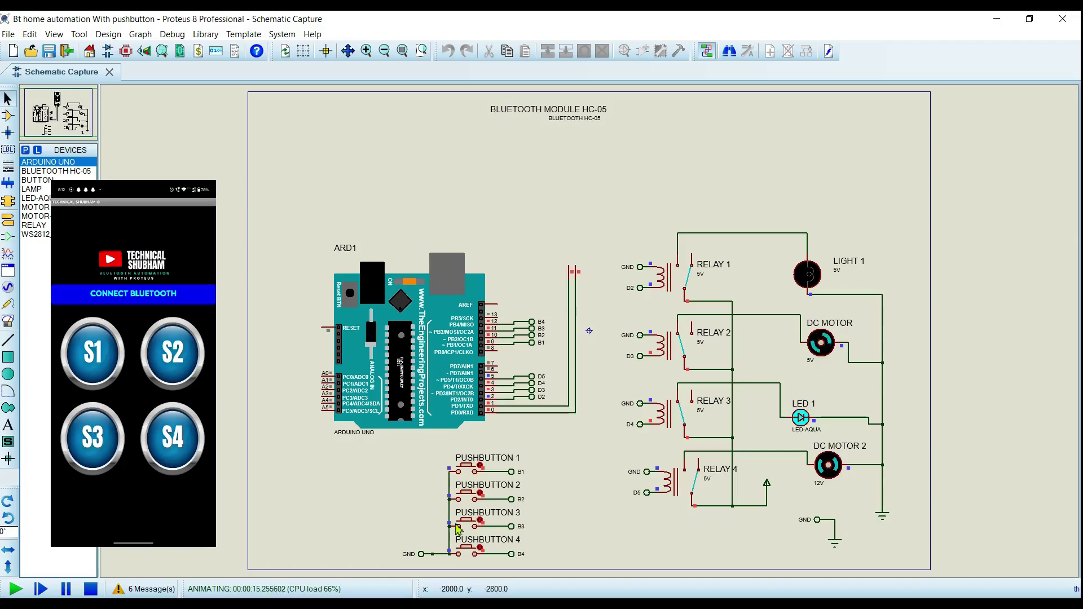
pyautogui.click(458, 528)
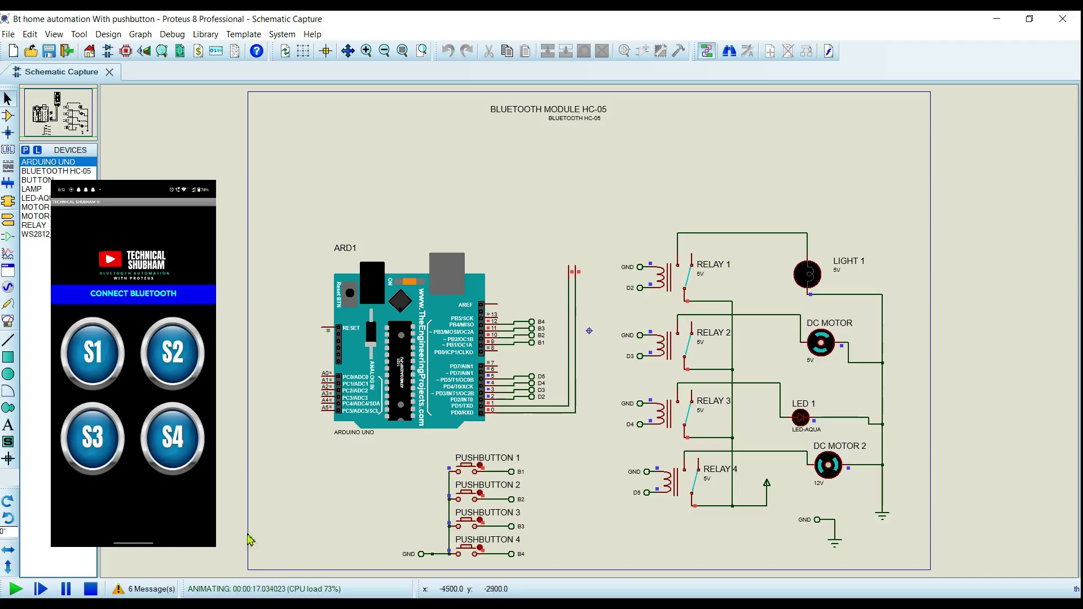
pyautogui.click(86, 590)
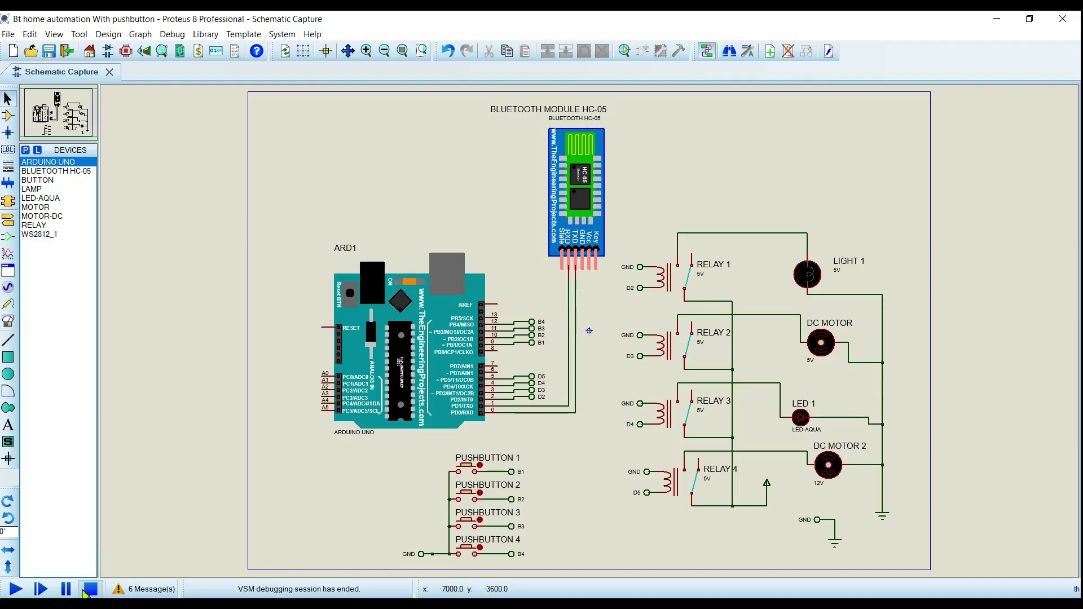
# - Set the HC-05 module's physical port to COM3, then bring up Device Manager
pyautogui.doubleClick(589, 202)
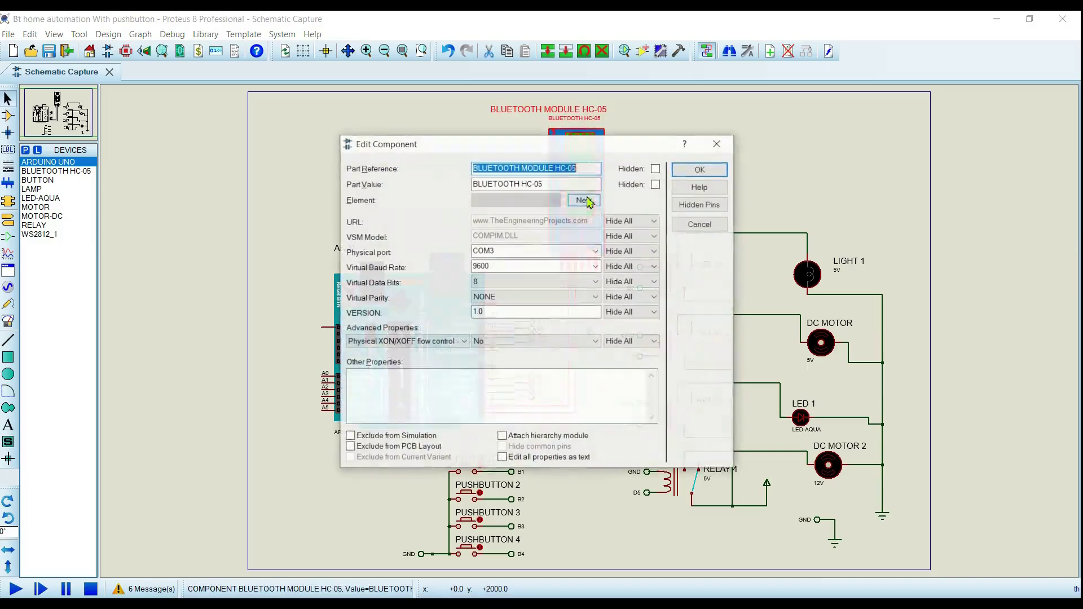
pyautogui.click(596, 251)
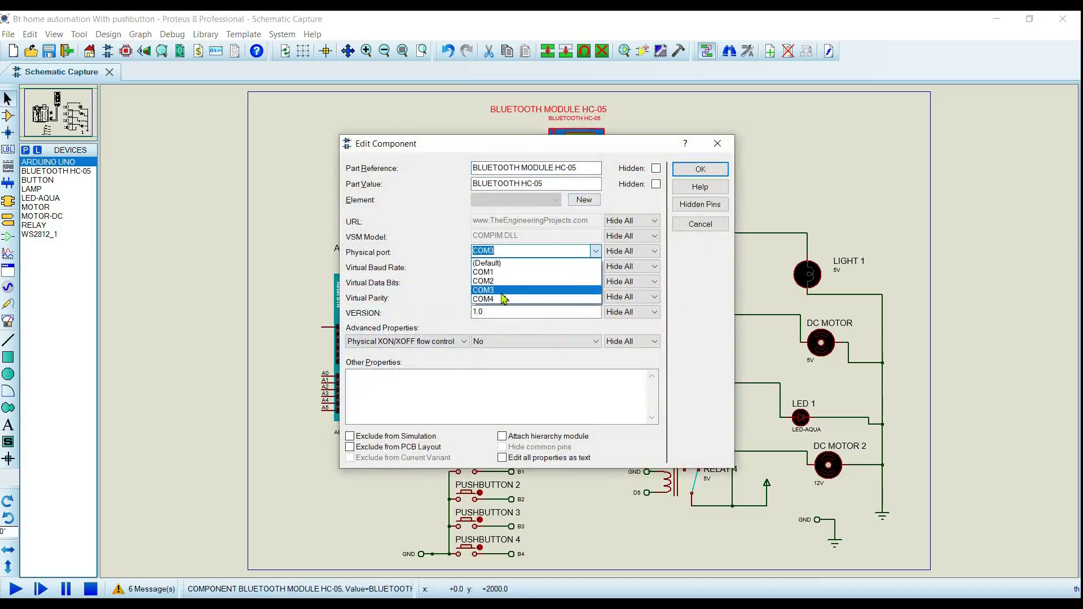
pyautogui.click(491, 290)
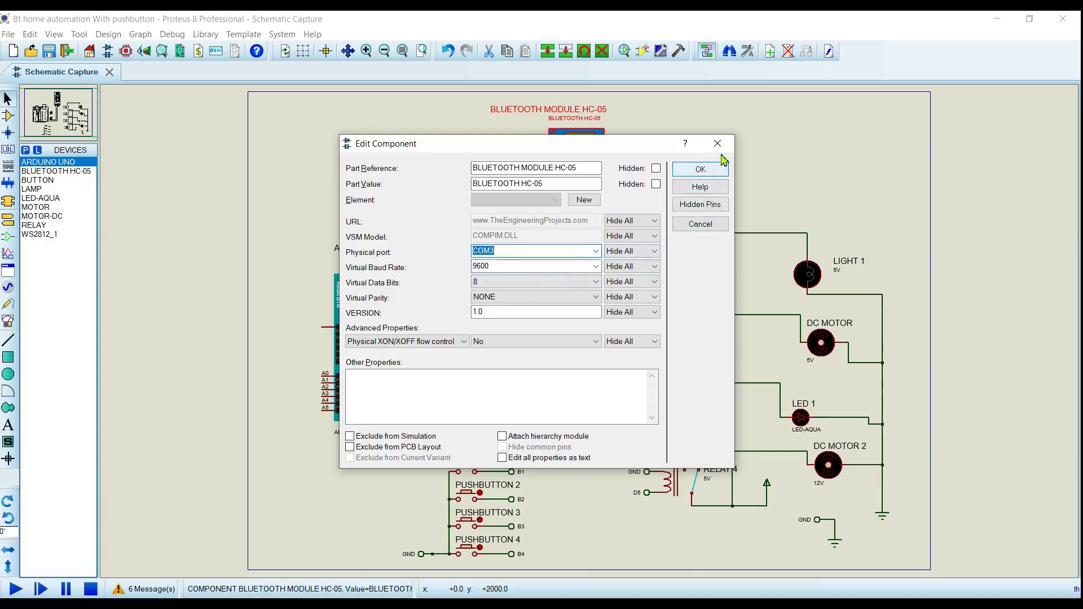
pyautogui.click(702, 169)
pyautogui.press('super+x')
pyautogui.press('m')
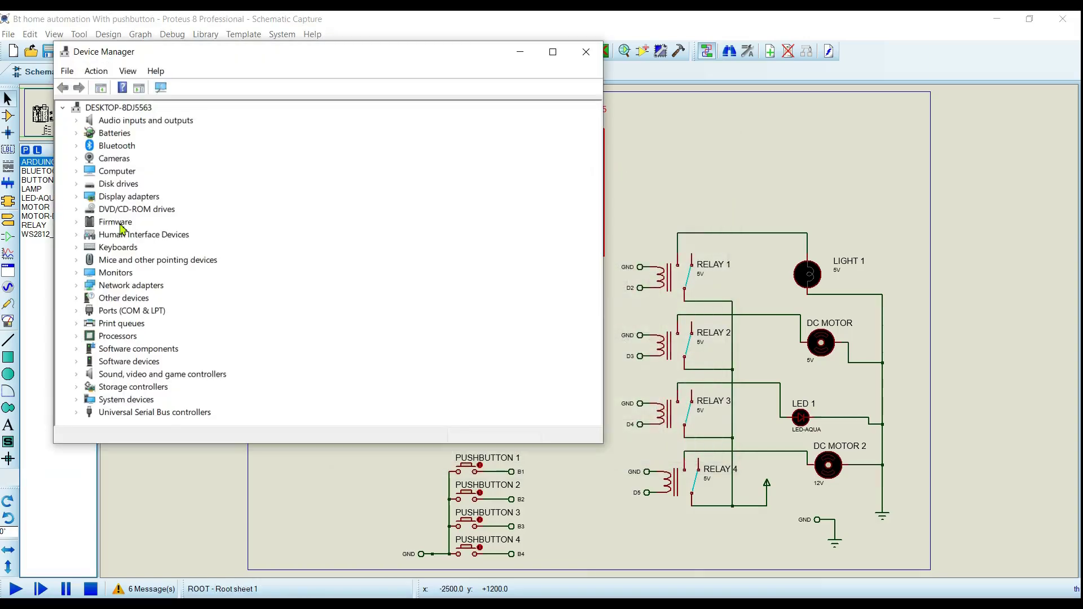
# - List Ports (COM & LPT), select the COM3 Bluetooth serial link, then close Device Manager
pyautogui.click(76, 314)
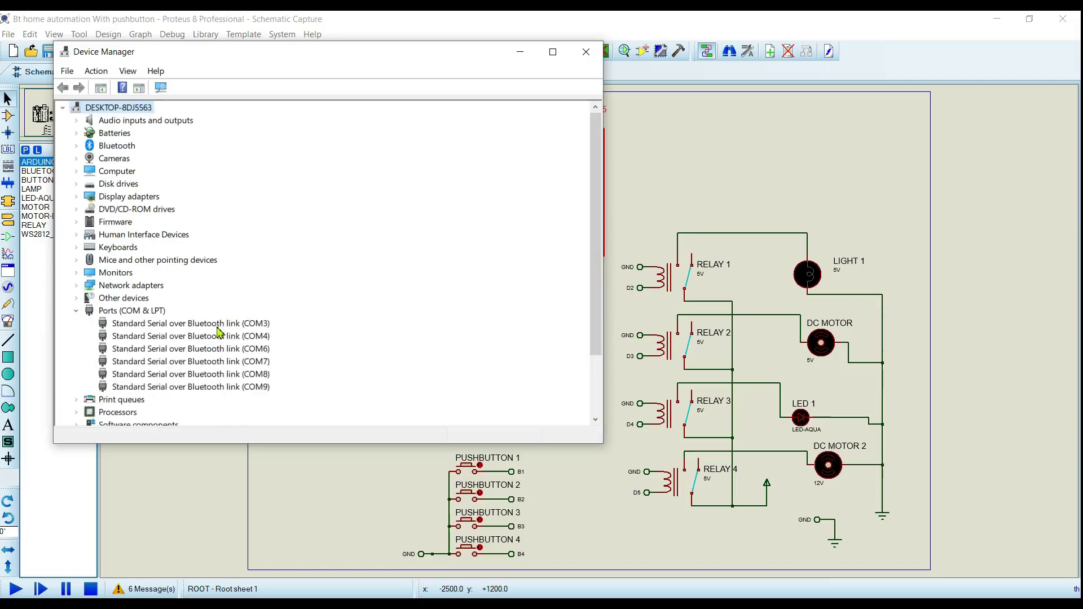
pyautogui.click(159, 327)
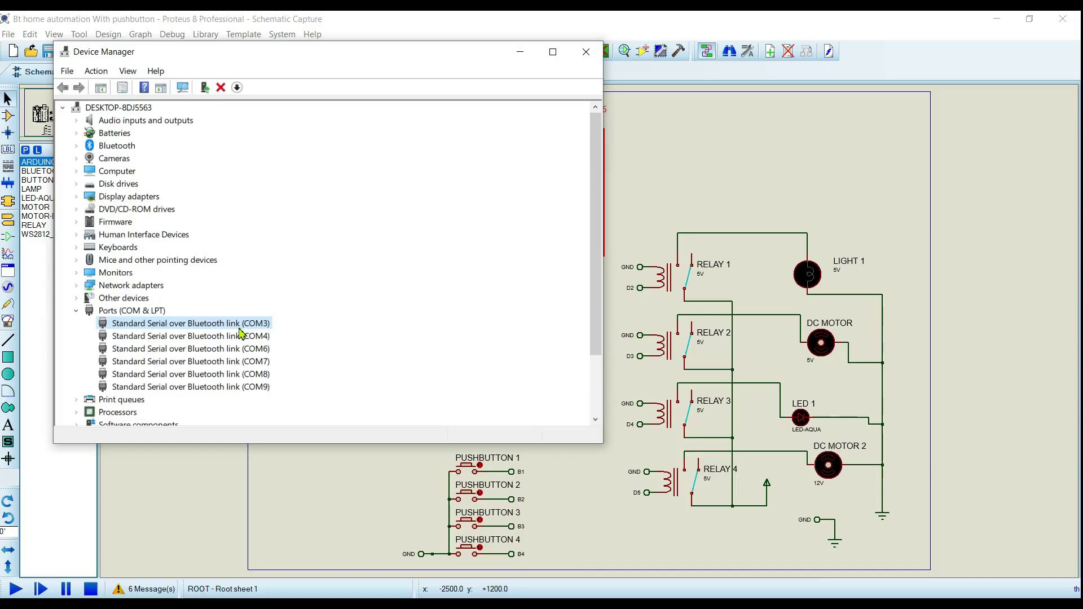
pyautogui.click(586, 52)
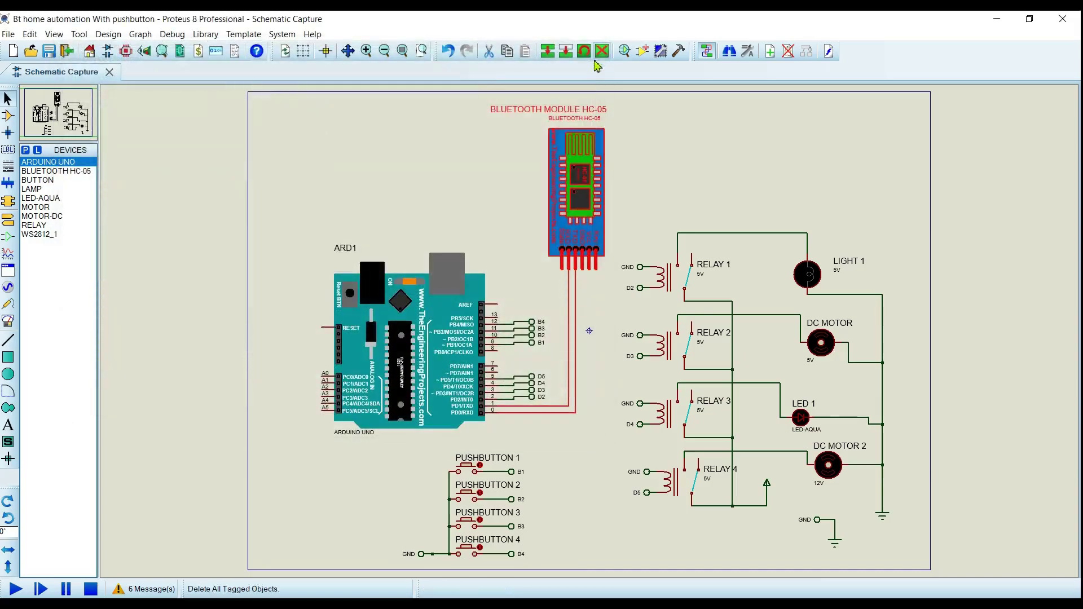
pyautogui.click(444, 211)
pyautogui.doubleClick(576, 186)
pyautogui.click(595, 250)
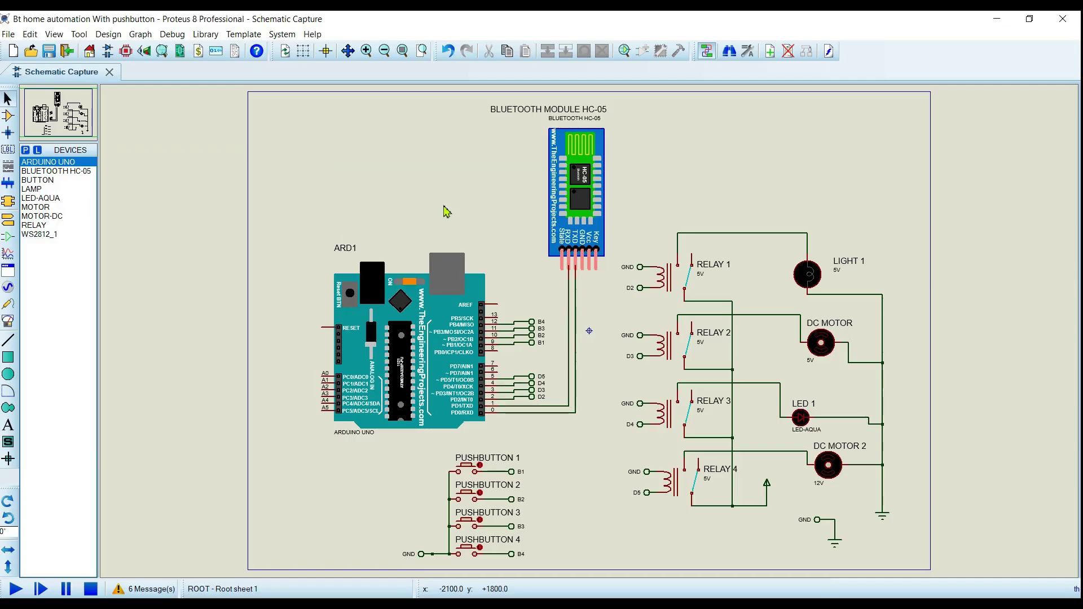
pyautogui.click(386, 291)
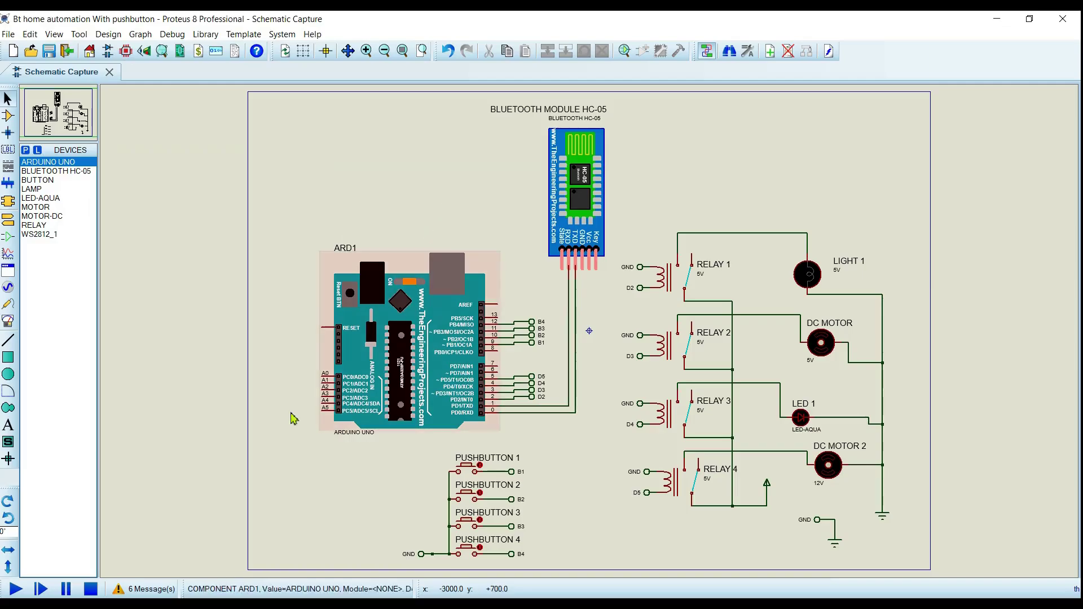